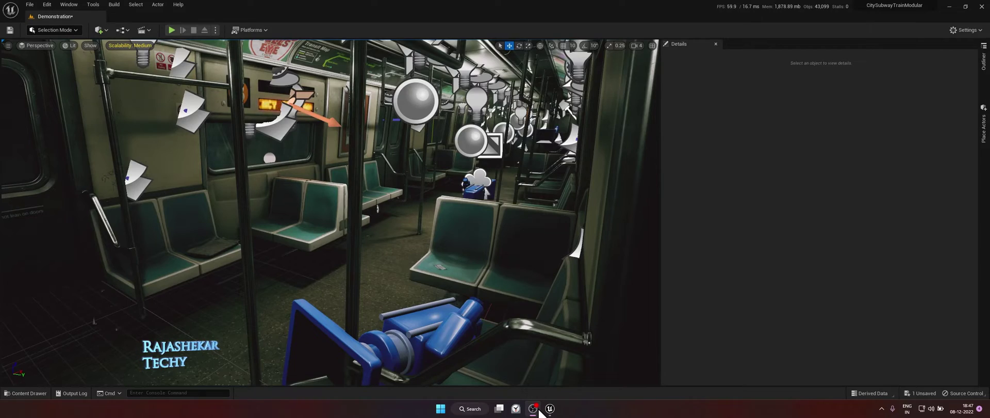
- Fly into the subway car aisle and switch to Game View so the editor icons disappear
right_drag(481, 294, 483, 292)
key(g)
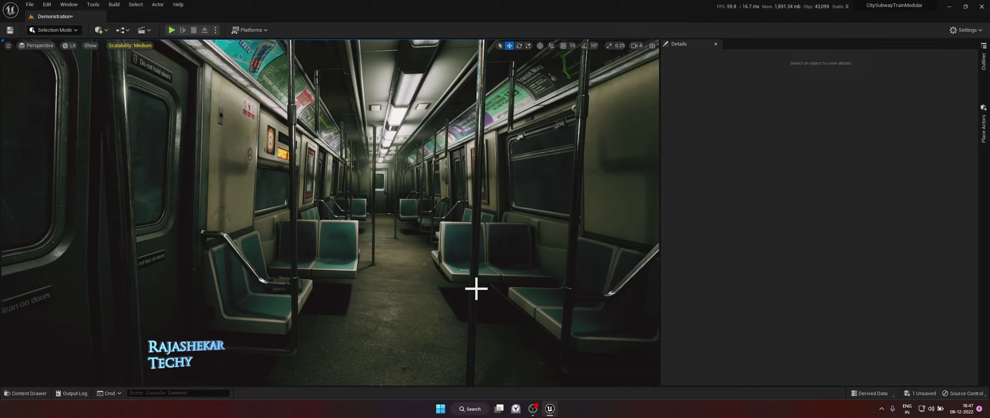
- Check in the Plugins list that Composure is enabled, then close the list
click(51, 4)
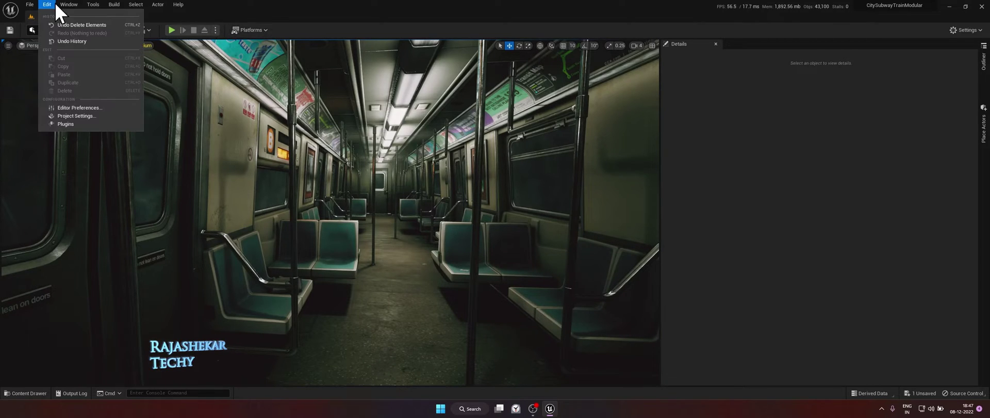
click(74, 128)
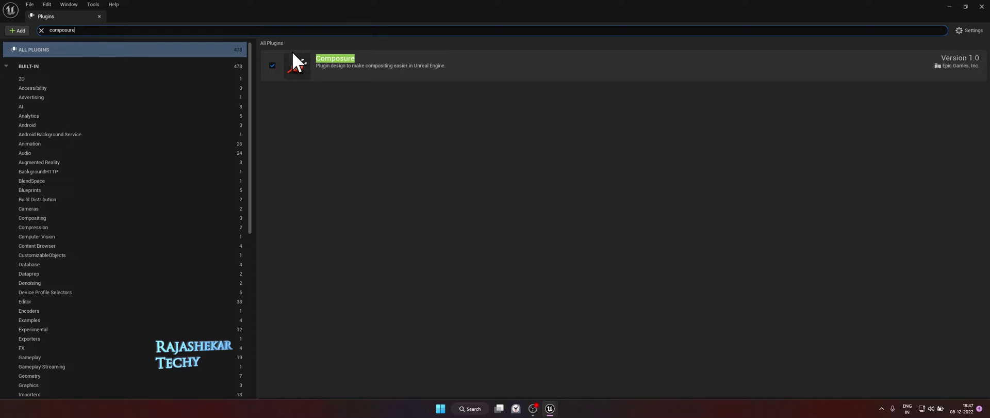
click(99, 16)
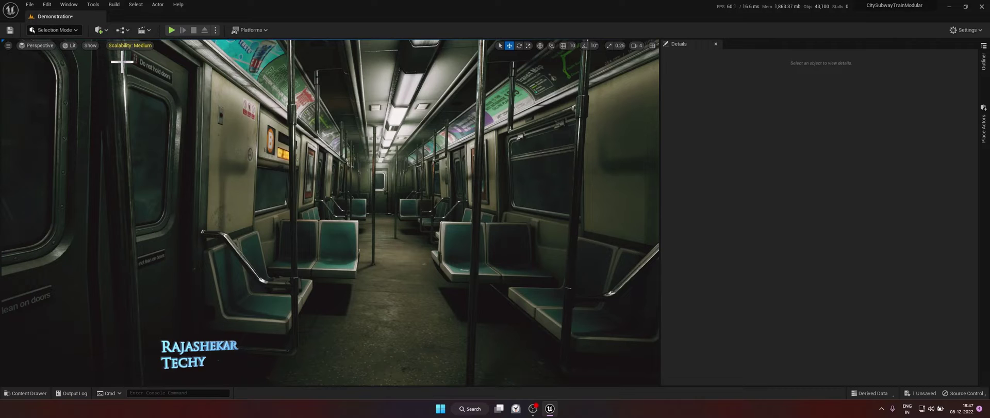
- Open the Composure Compositing panel from Window > Virtual Production
click(73, 4)
mouse_move(104, 80)
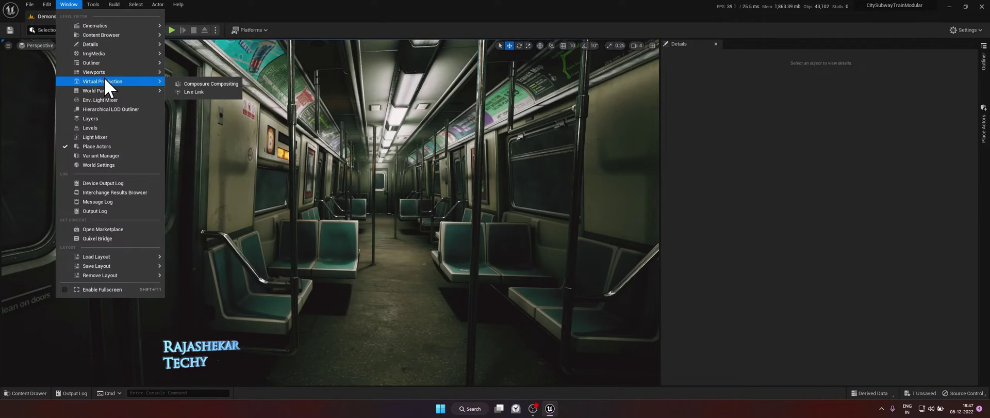
click(207, 83)
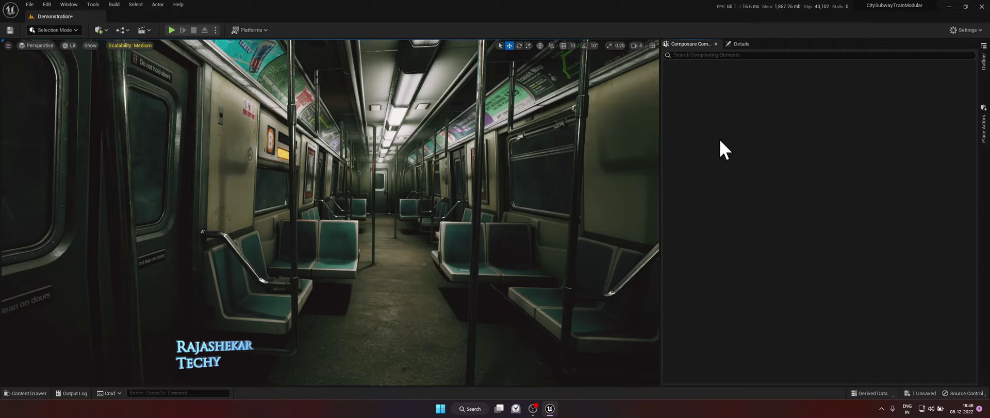
- Create a new Empty Comp Shot and keep the name 0010_comp
right_click(718, 110)
click(751, 124)
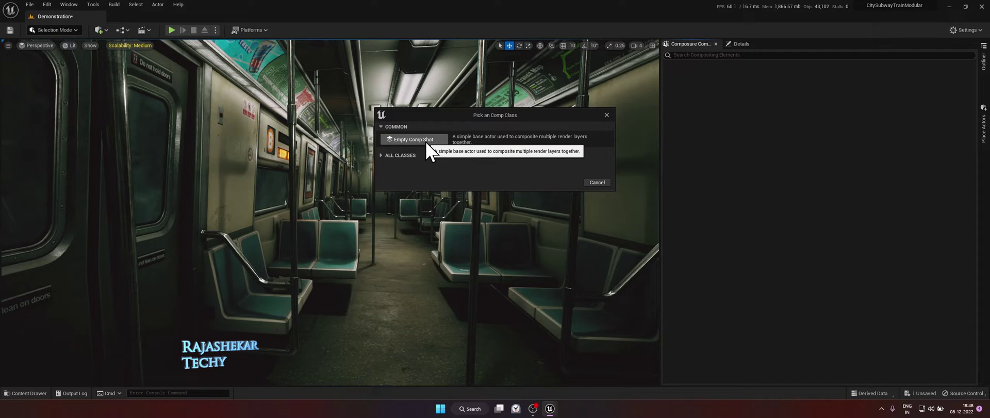
click(425, 141)
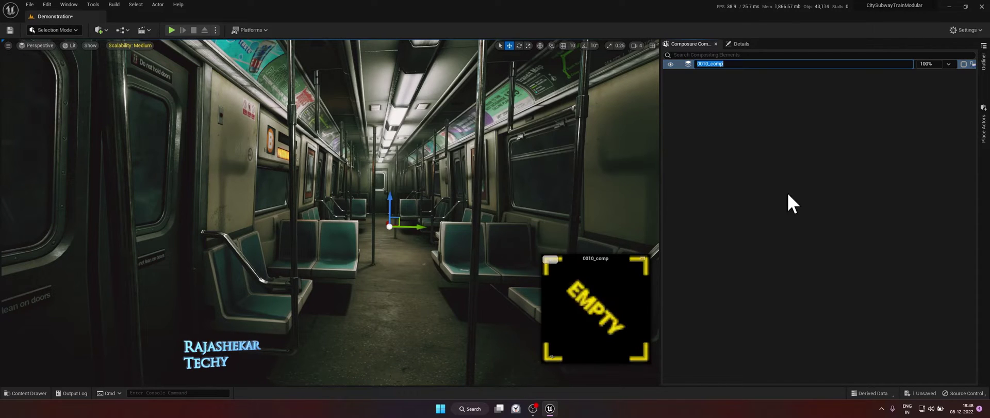
click(725, 91)
- Add a Media Plate layer element to 0010_comp and expand it to show media_plate1
right_click(698, 62)
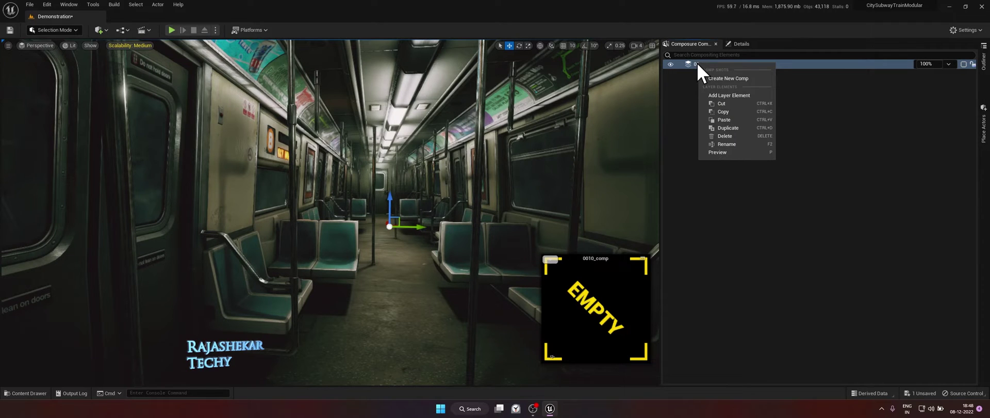
click(719, 97)
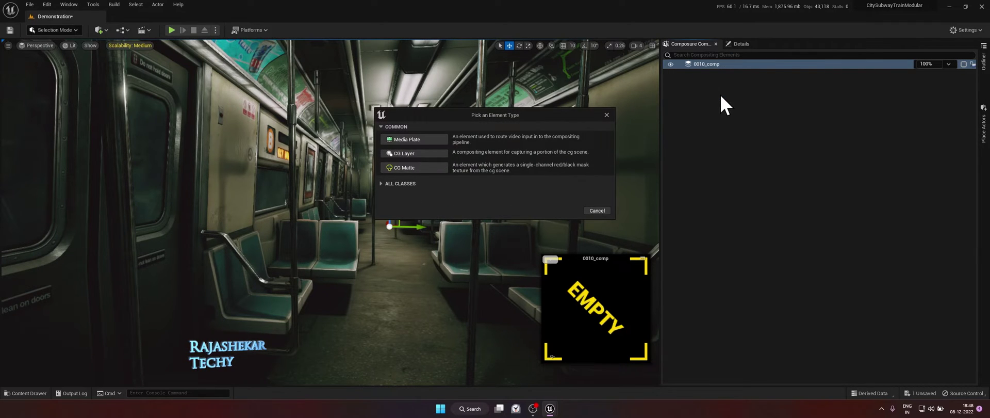
click(425, 149)
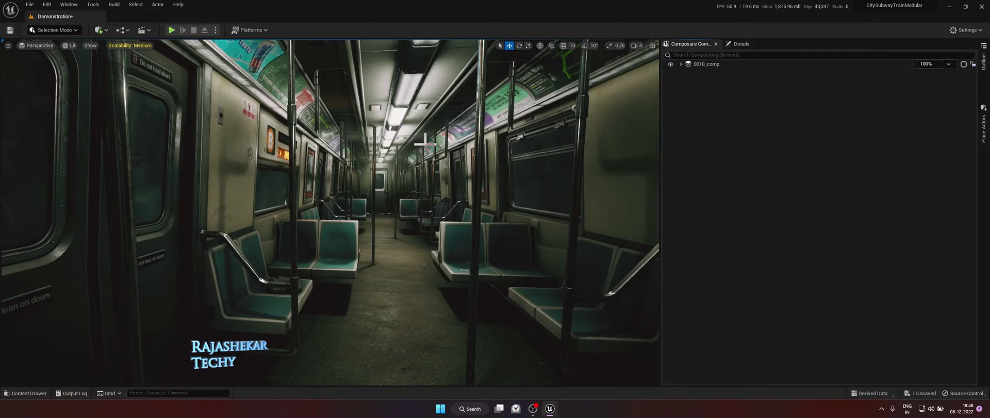
click(680, 64)
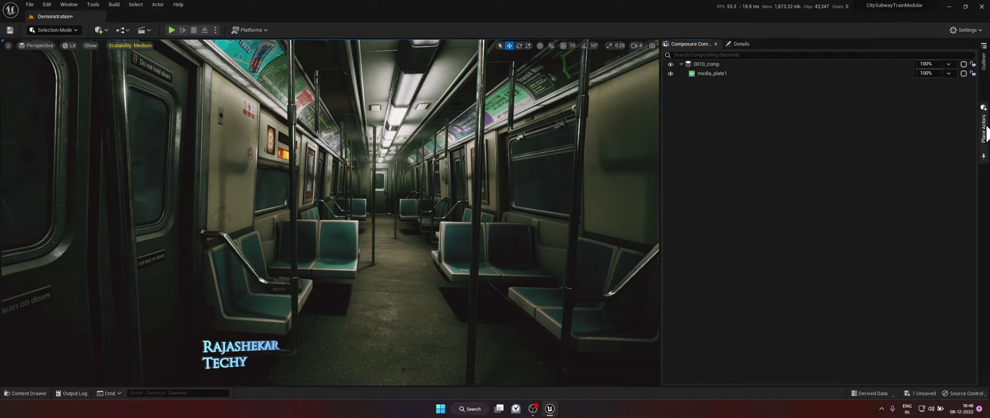
- Drag a Cine Camera Actor from Place Actors into the subway aisle
click(983, 129)
text(ci)
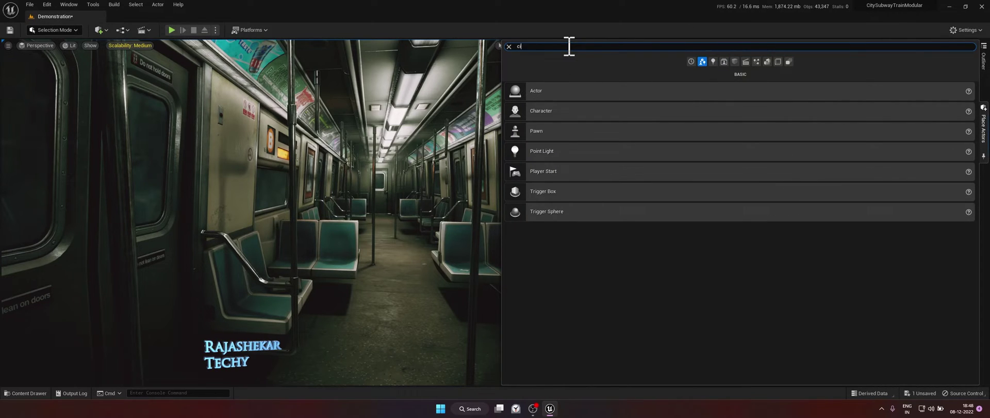
text(ne)
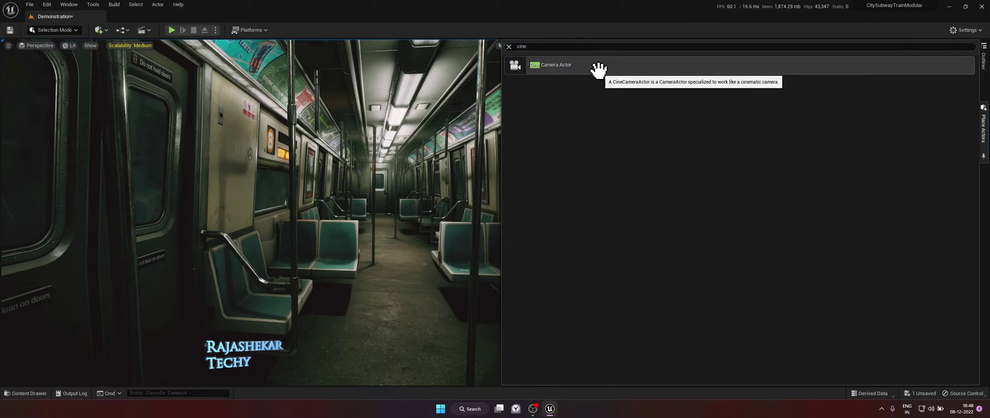
drag(561, 66, 406, 306)
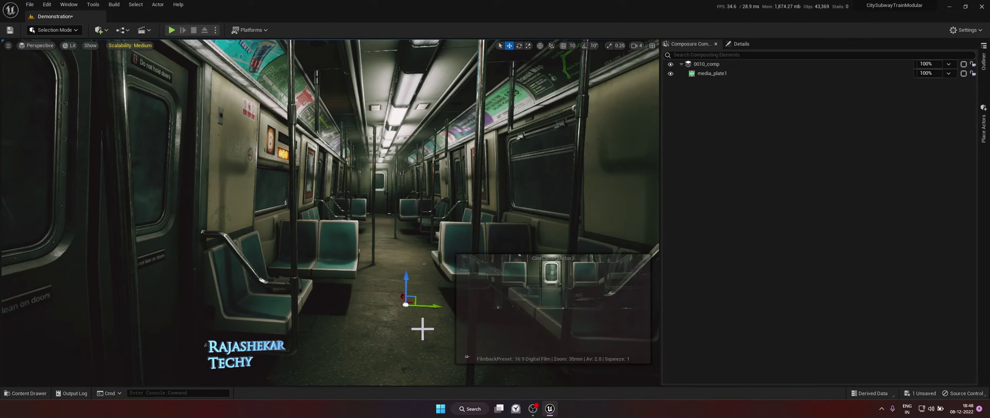
- Raise the camera and shift it left, framing it to face the end door
drag(406, 279, 408, 247)
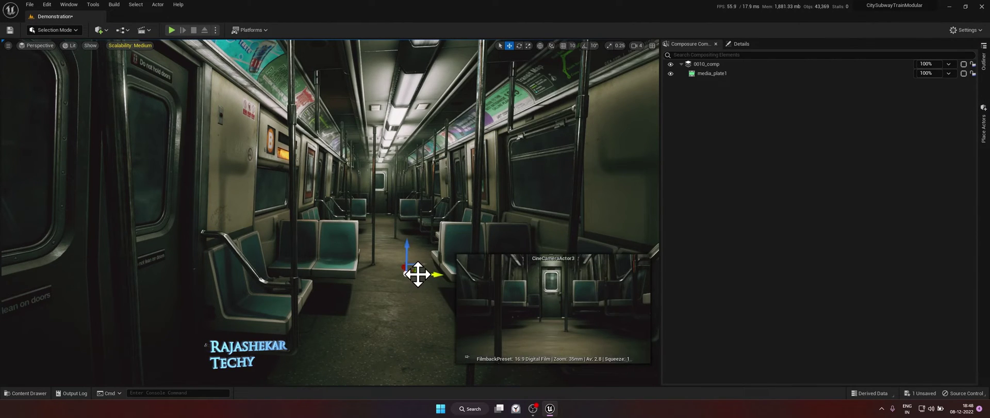
key(g)
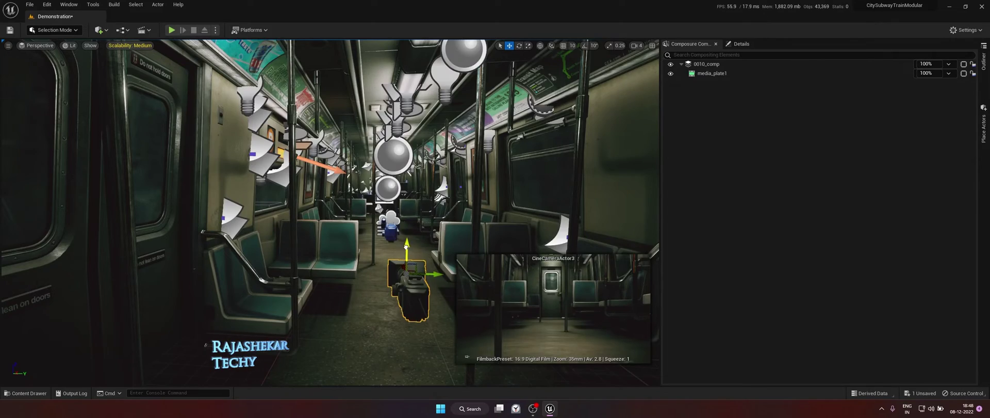
key(f)
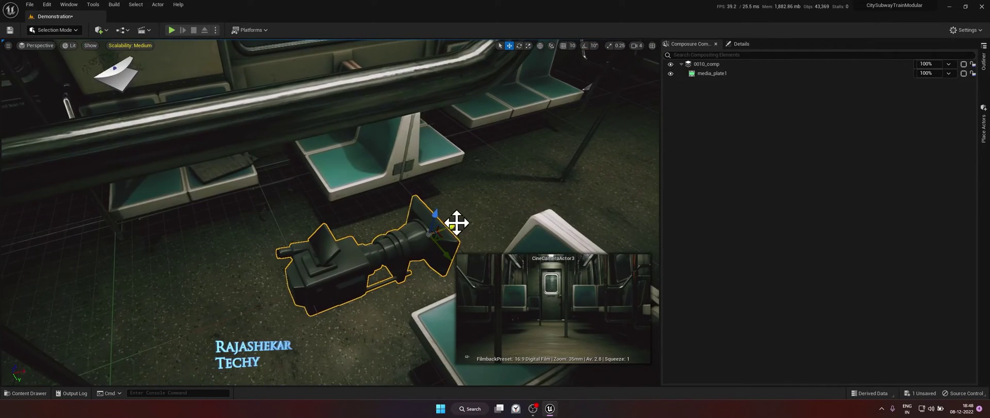
drag(456, 223, 11, 232)
key(f)
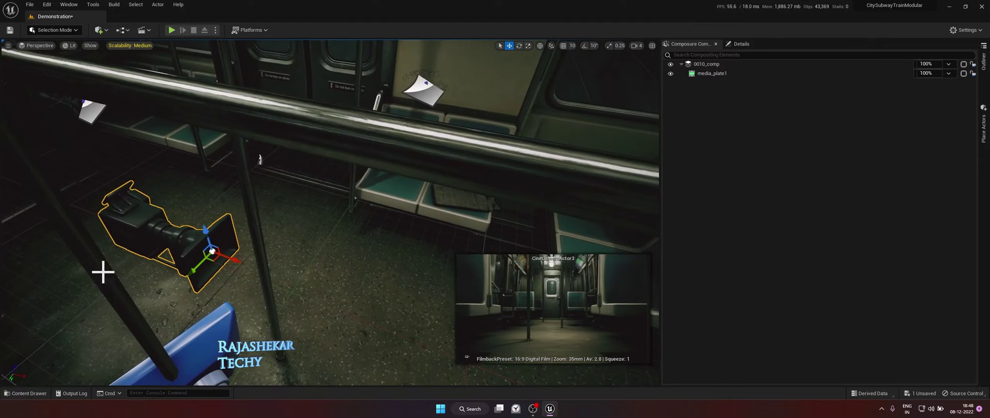
alt+drag(200, 238, 392, 242)
- Add a CG Layer element, cg_element1, to 0010_comp
click(702, 64)
right_click(701, 63)
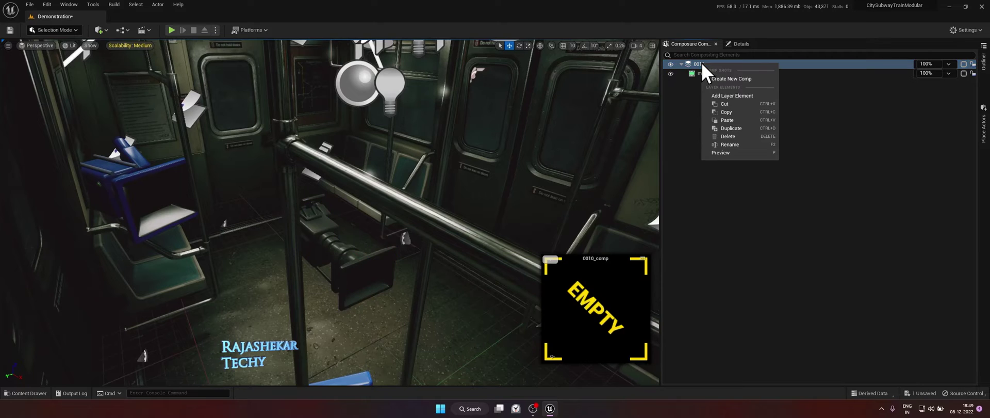
click(721, 95)
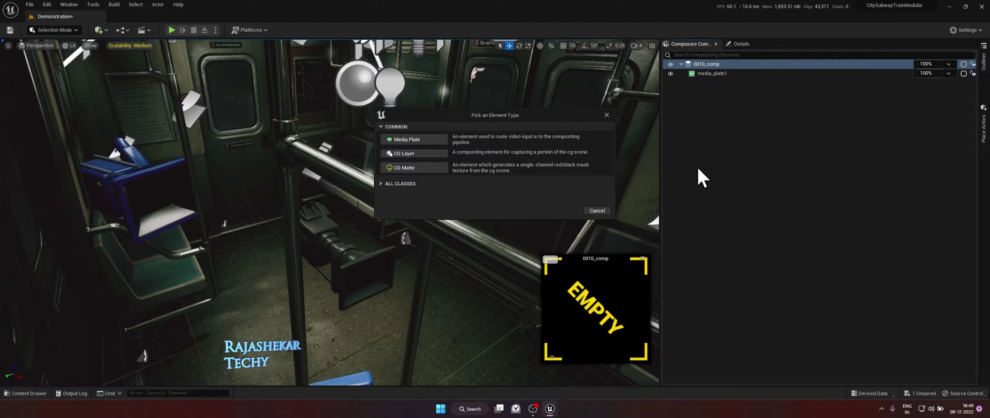
click(407, 153)
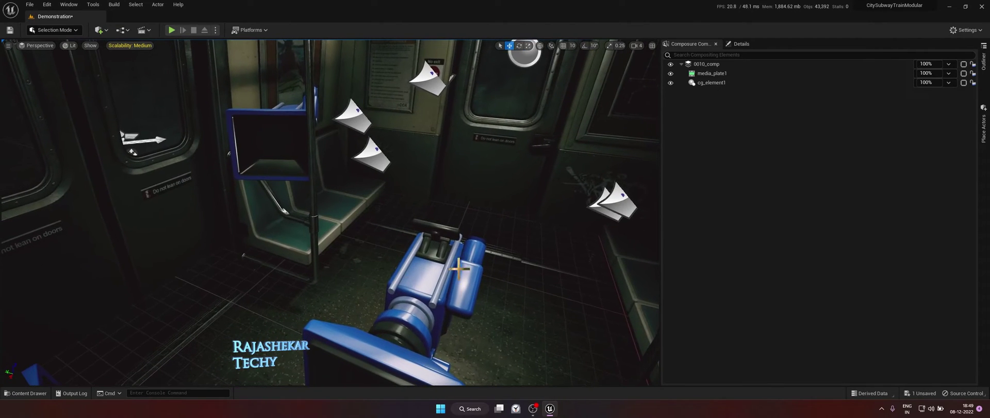
- Lower the cine camera so it looks straight down the aisle
click(438, 258)
key(f)
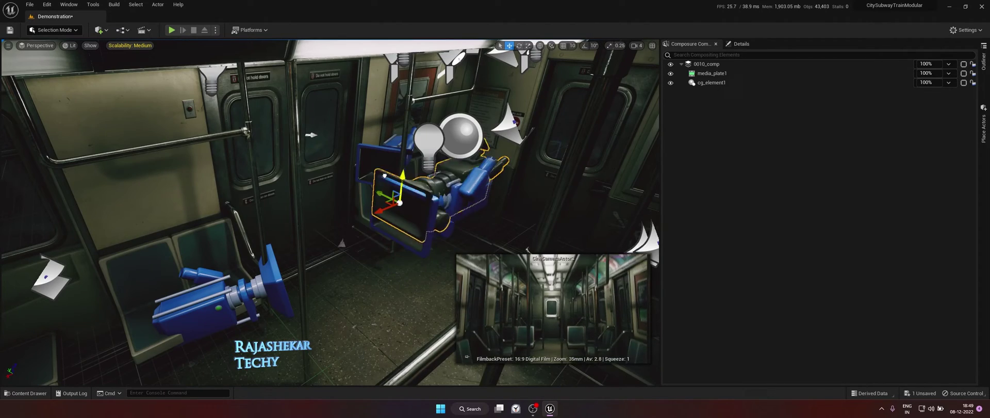
drag(390, 209, 372, 261)
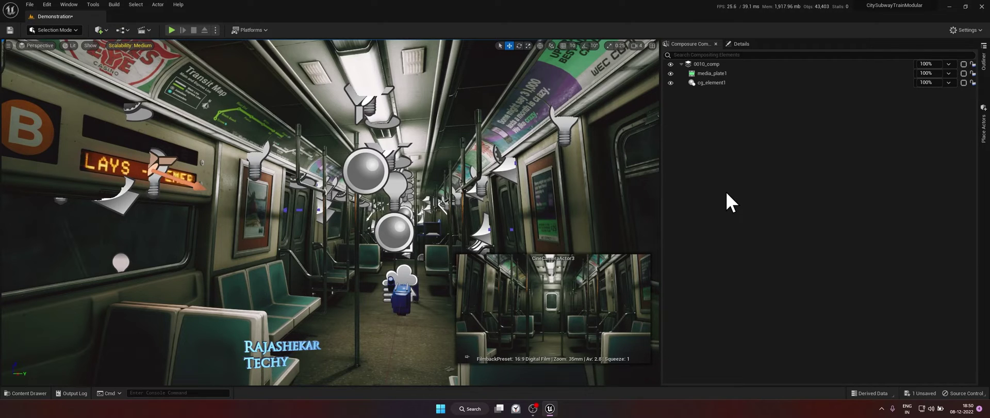
- Create a Media Player asset in the Content Browser with a linked video output MediaTexture
key(ctrl+space)
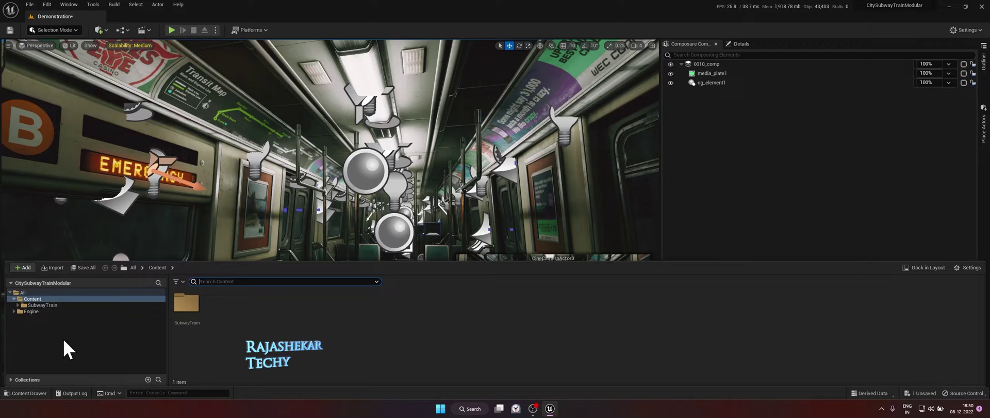
right_click(379, 326)
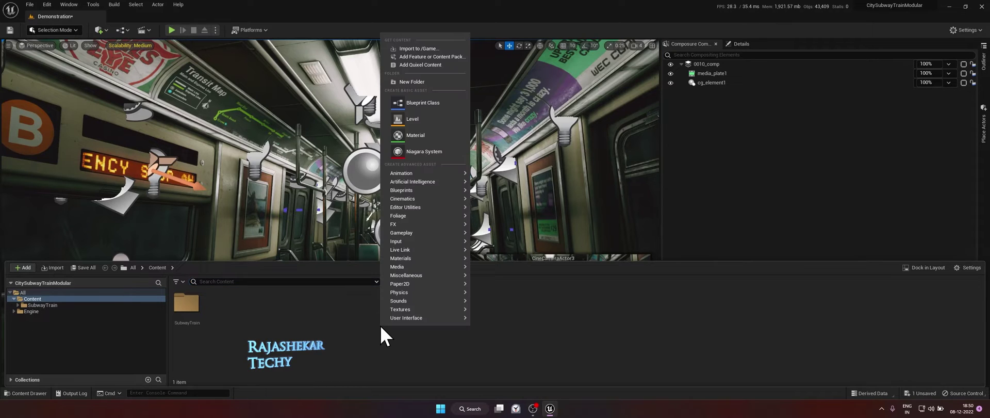
mouse_move(413, 240)
mouse_move(410, 266)
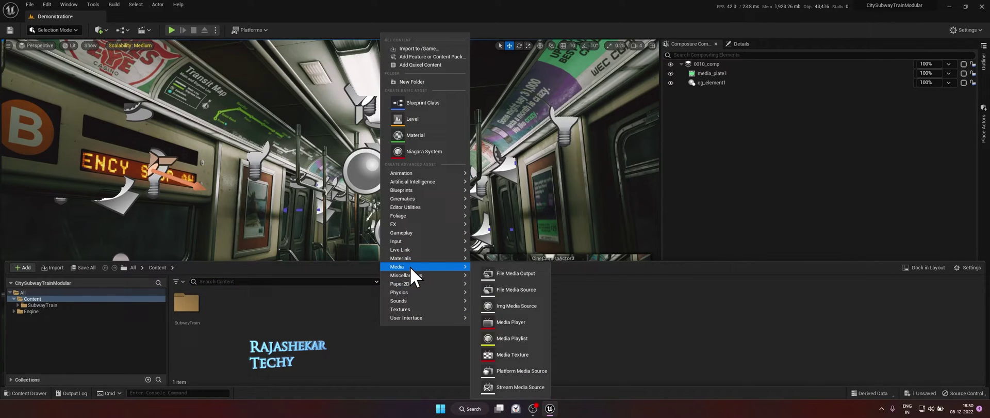
click(527, 321)
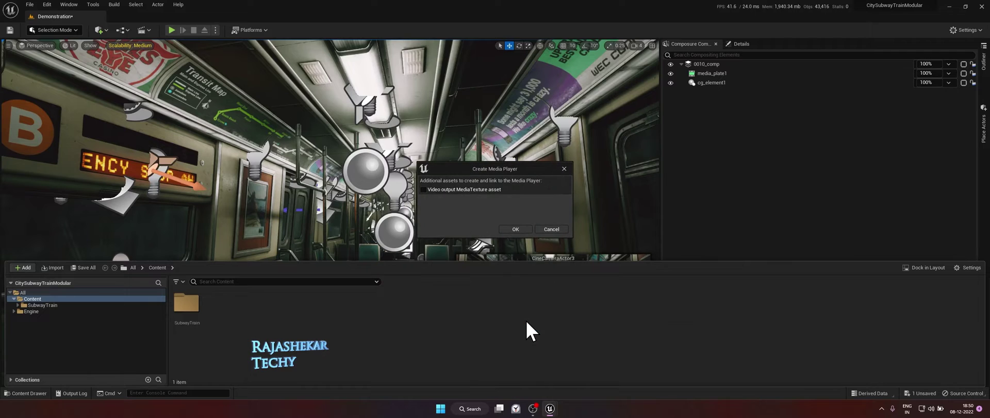
click(424, 191)
click(513, 229)
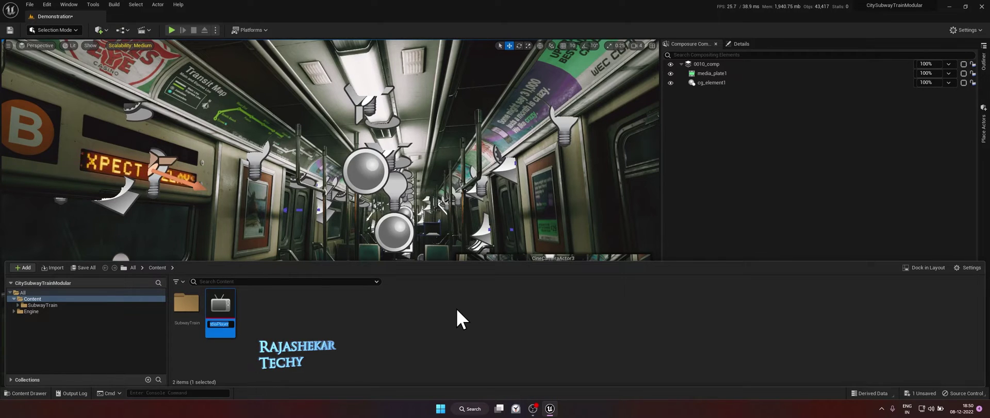
- Name the media player nikonfeed and open it in the Media Player editor
text(nikonfeed)
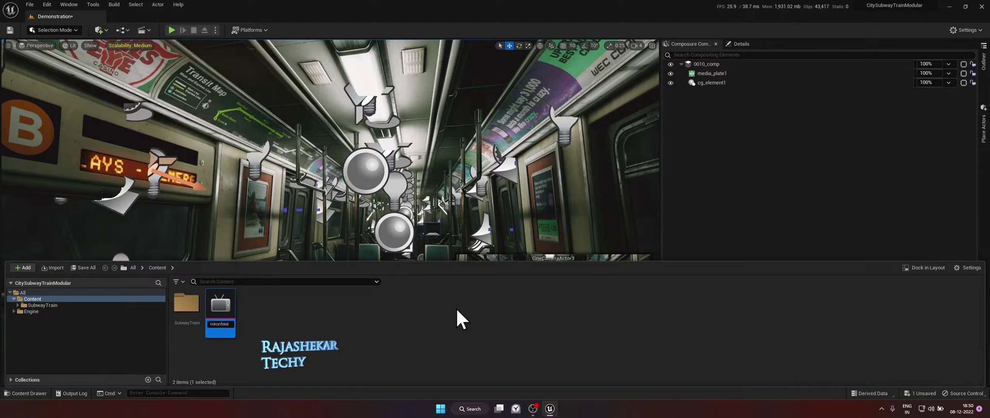
key(Return)
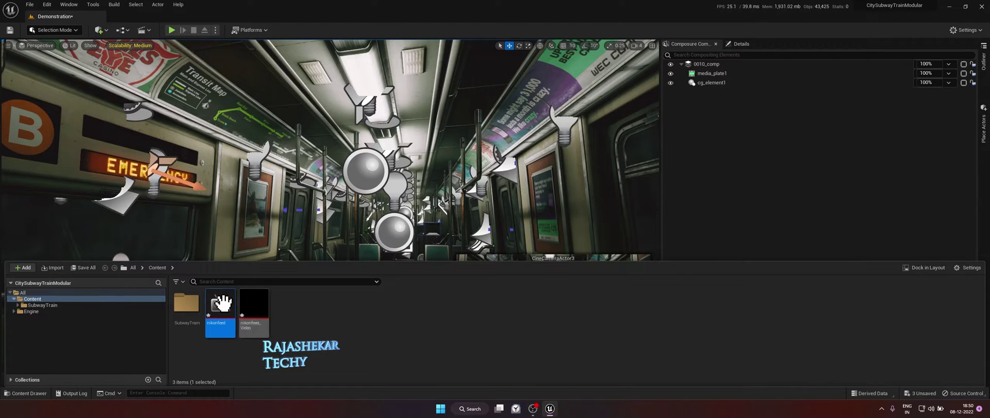
double_click(221, 304)
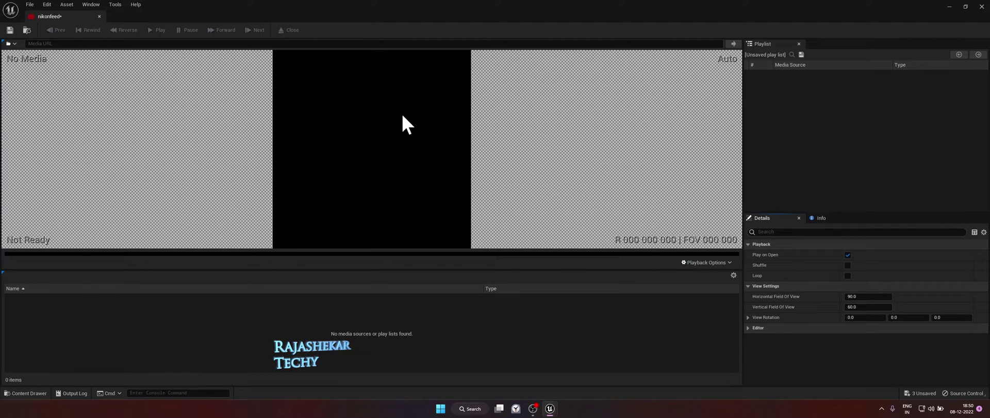
- Play the USB Video capture device in the nikonfeed player and save it
click(15, 45)
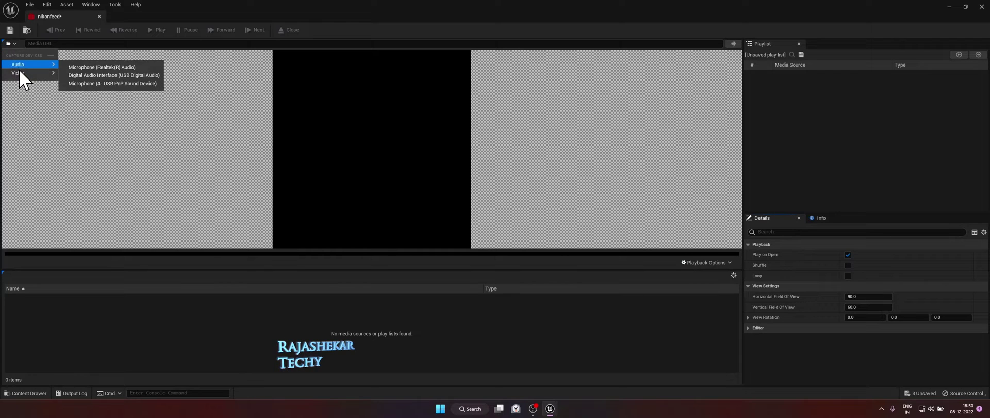
mouse_move(21, 74)
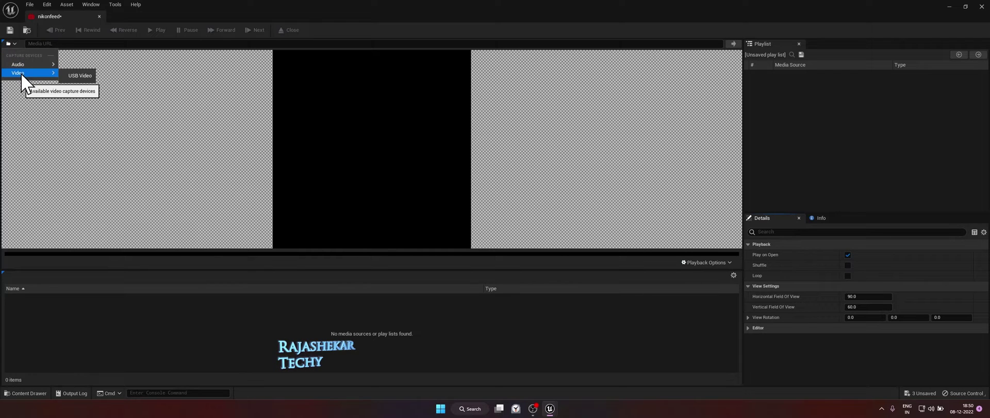
click(75, 76)
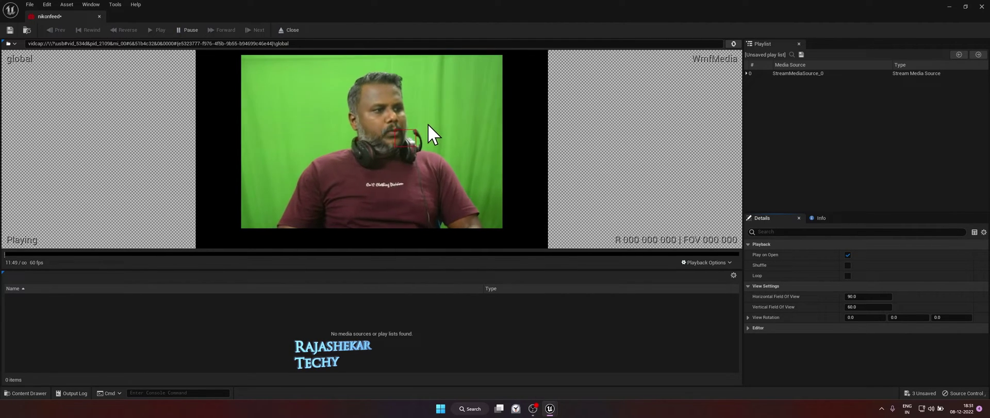
click(9, 30)
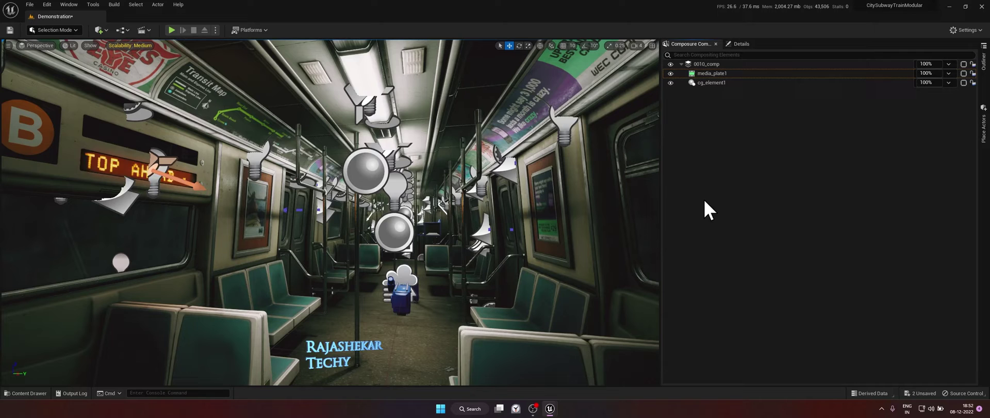
- Assign nikonfeed_Video as media_plate1's Media Source from the Content Drawer
click(710, 75)
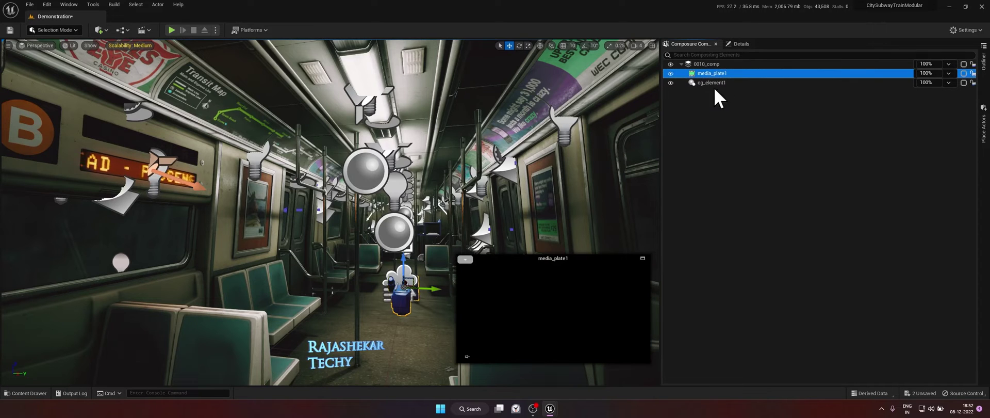
click(736, 44)
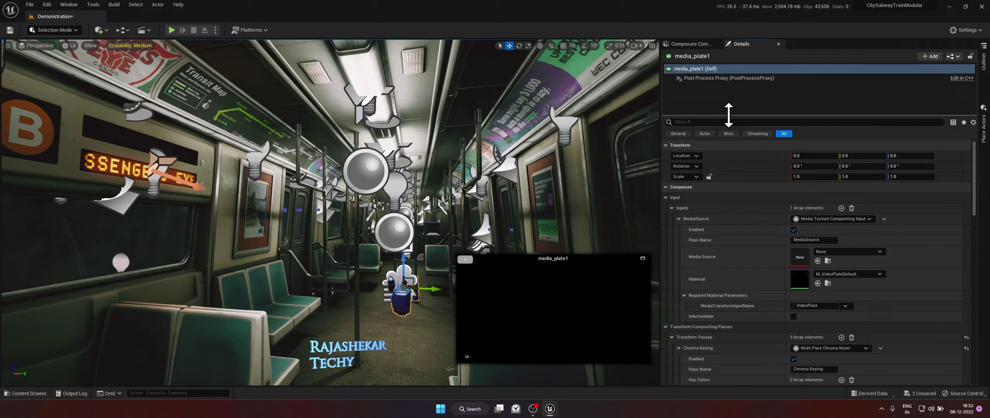
key(ctrl+space)
mouse_move(255, 302)
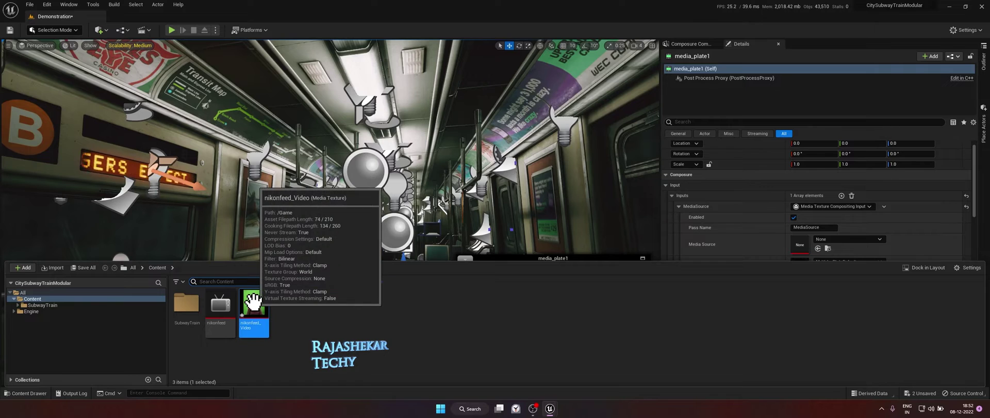
drag(254, 302, 810, 242)
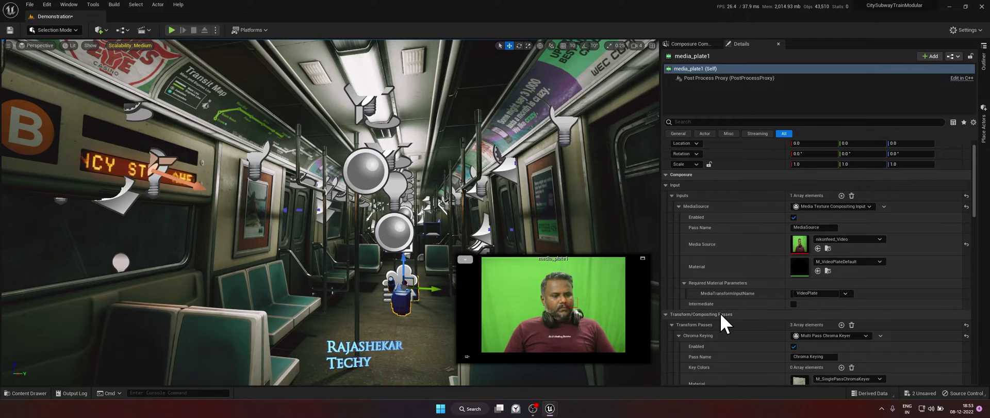
scroll(762, 280, down, 1)
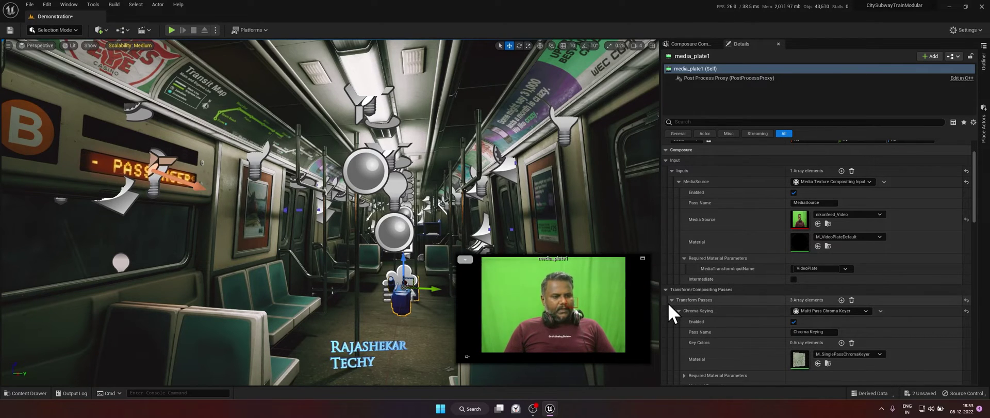
scroll(711, 300, down, 1)
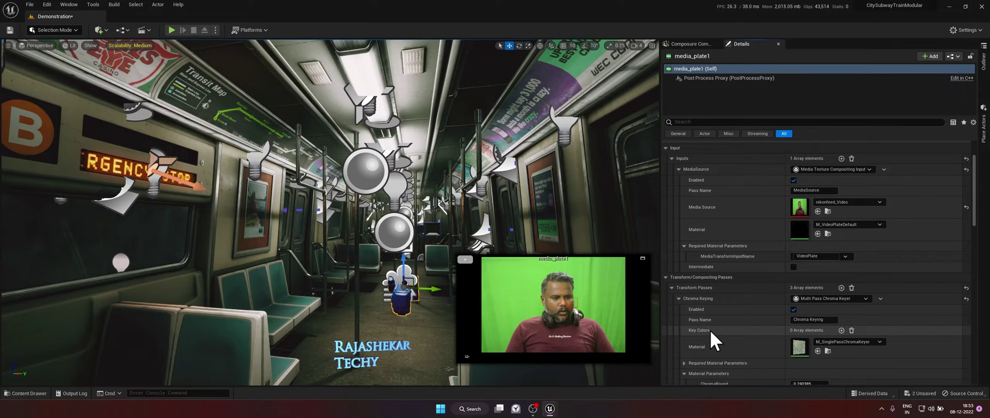
- Add a first chroma key colour sampled from the bright green screen
click(840, 330)
scroll(824, 337, down, 2)
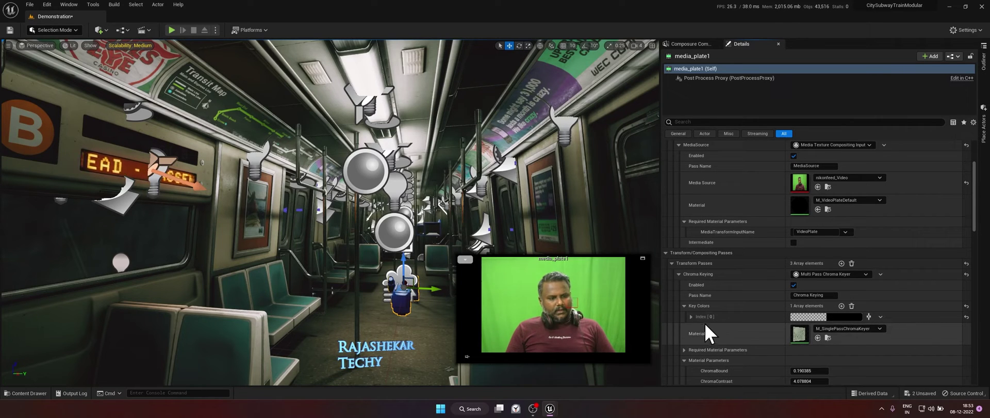
click(869, 317)
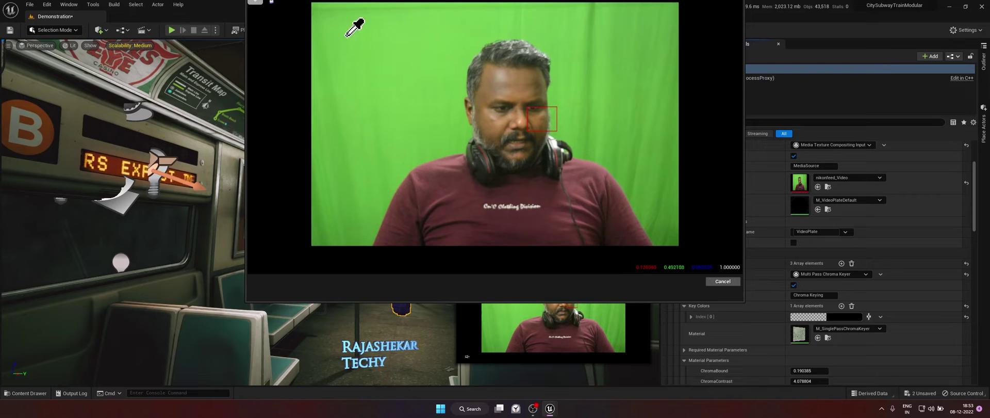
click(494, 24)
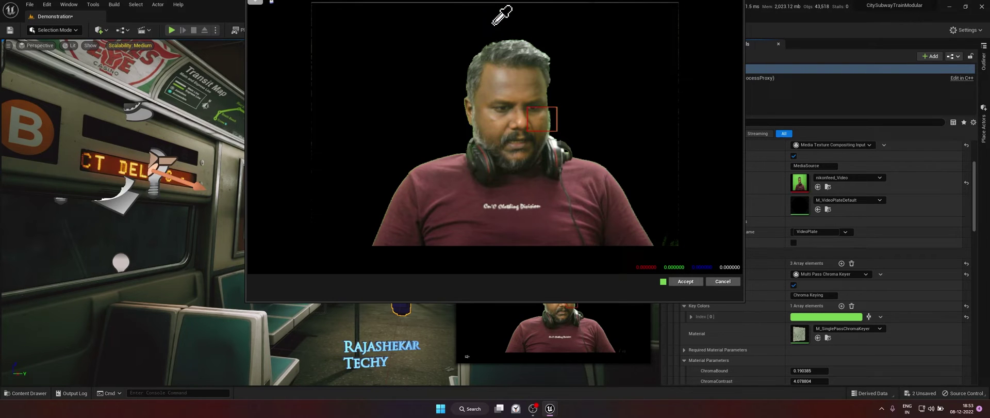
click(688, 280)
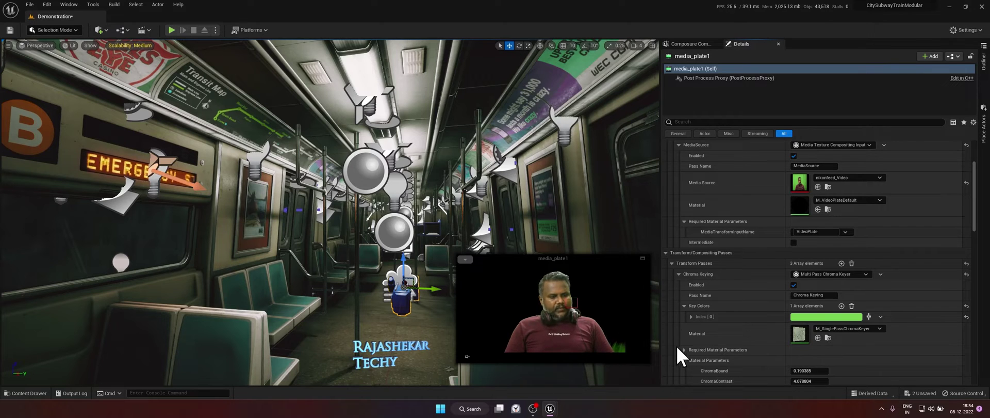
- Add a second key colour sampled from the darker green near the bottom
click(842, 305)
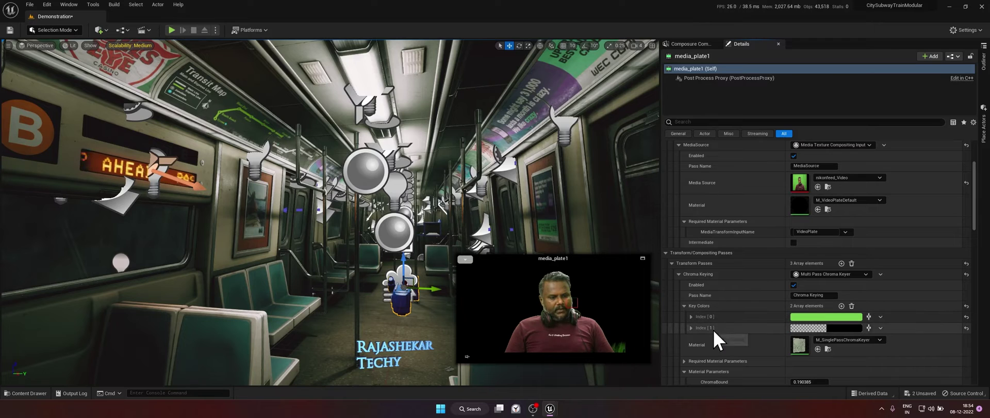
click(868, 328)
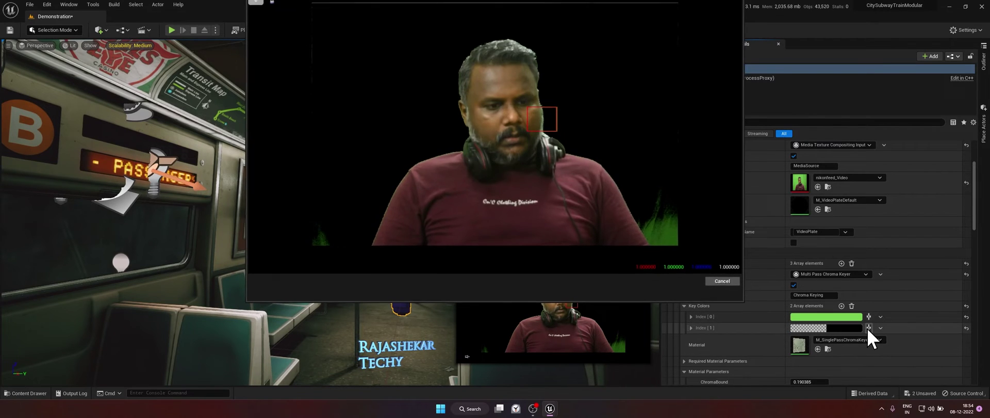
click(669, 236)
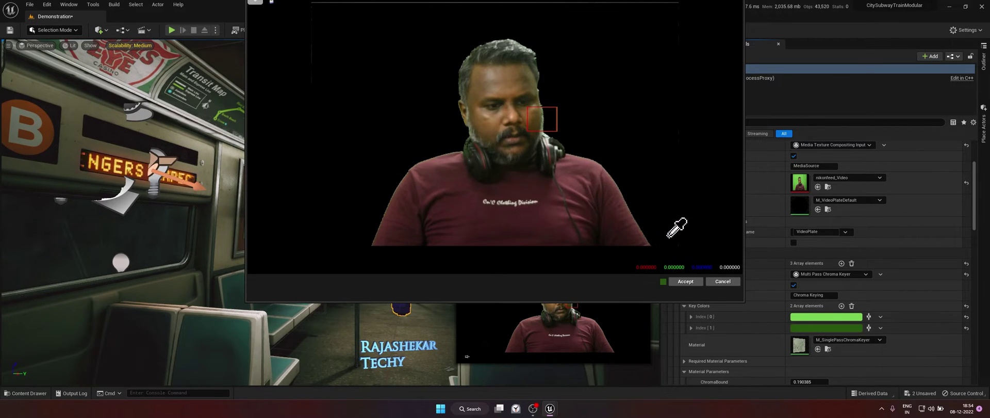
click(687, 282)
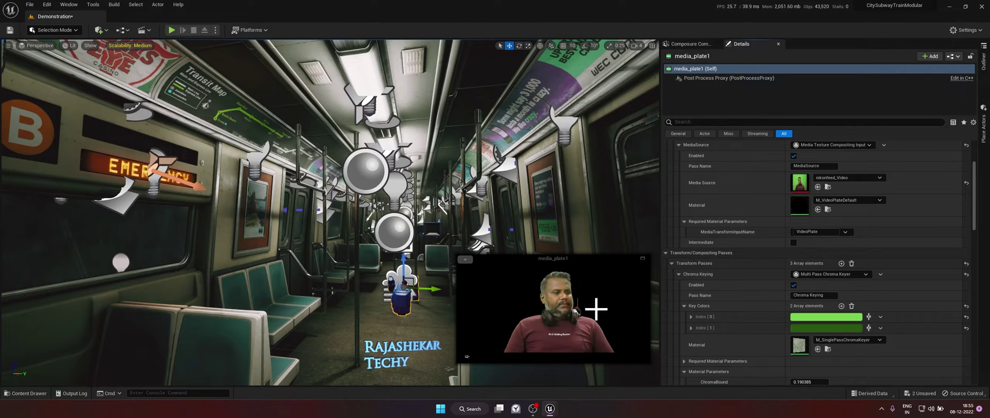
- Show only the alpha matte in a maximized media_plate1 preview
click(643, 258)
click(257, 73)
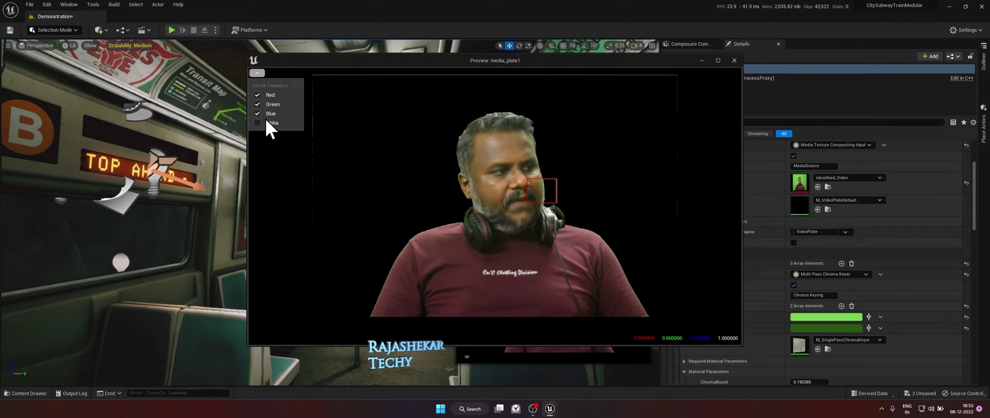
click(258, 122)
click(257, 113)
click(256, 104)
click(257, 95)
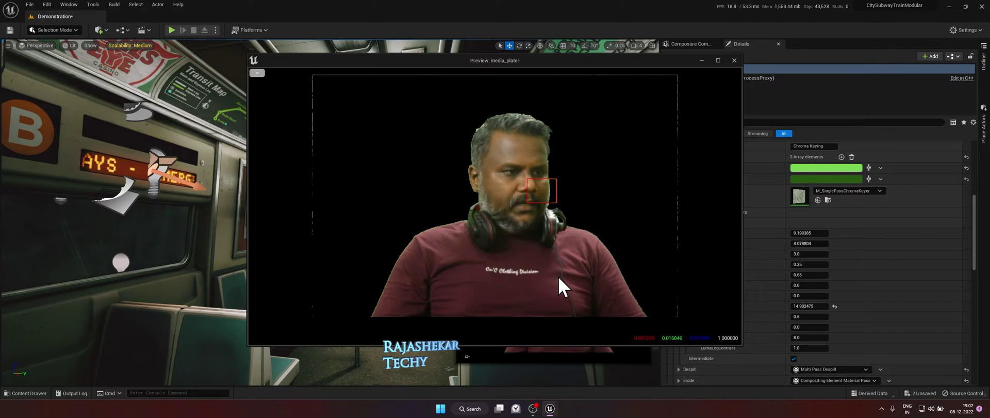
- Close the preview and return to the Composure list with media_plate1 selected
click(734, 60)
click(691, 44)
click(717, 75)
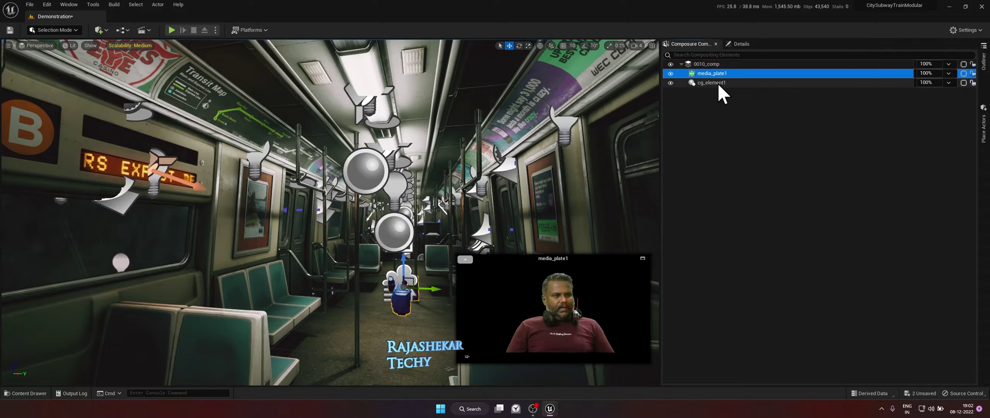
- Add a Compositing Element Material Pass (TransformPass_0) to 0010_comp and expand its settings
click(718, 83)
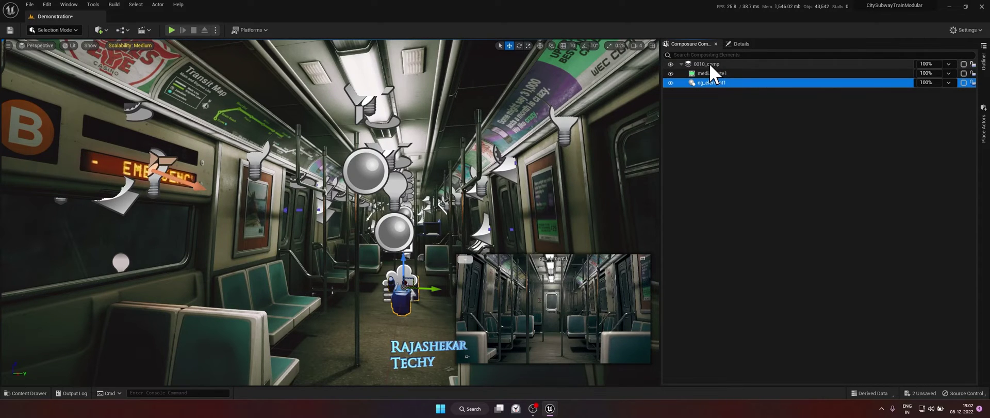
click(709, 64)
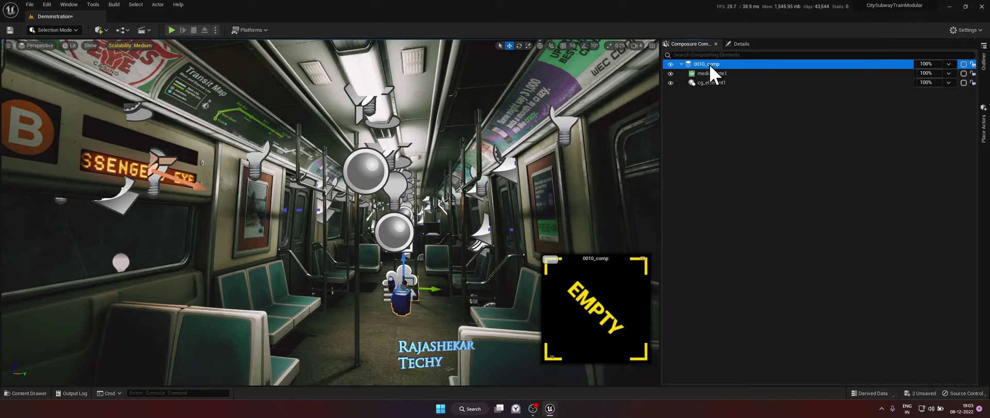
click(743, 46)
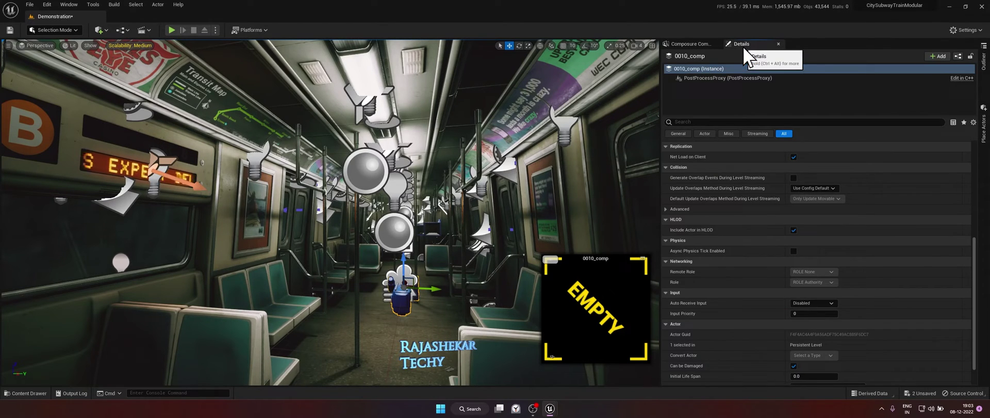
scroll(870, 251, up, 8)
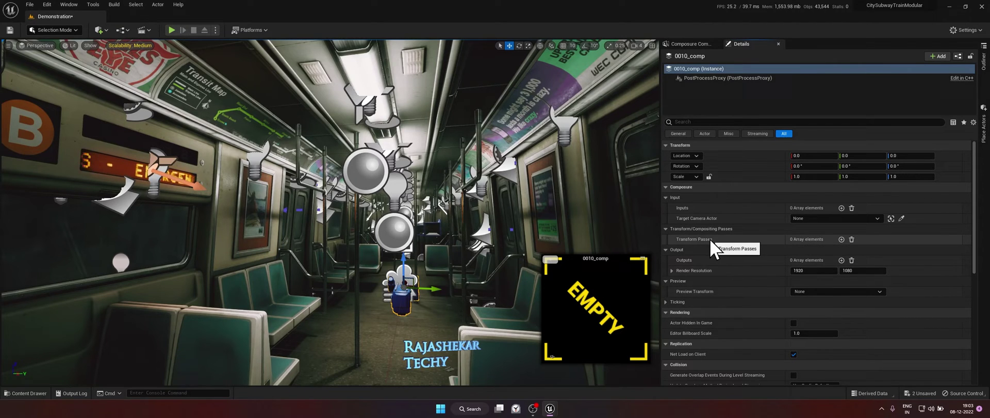
click(841, 239)
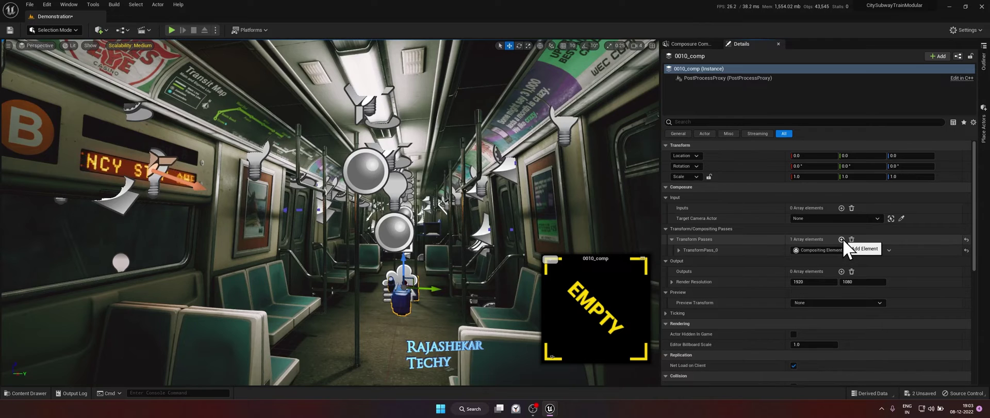
click(678, 251)
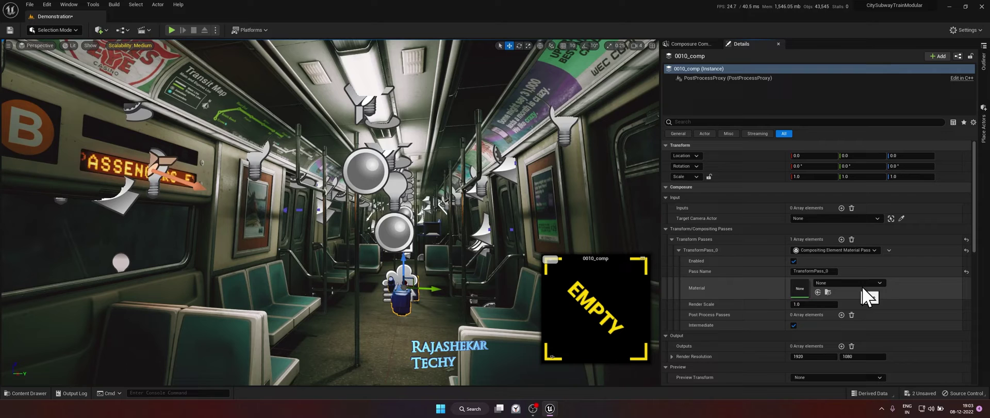
- Create a new material named matneo in TransformPass_0's Material slot
click(878, 282)
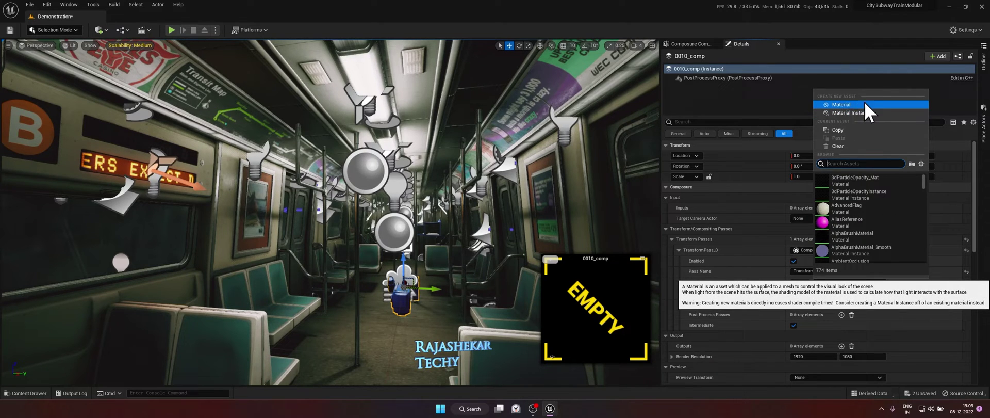
click(843, 103)
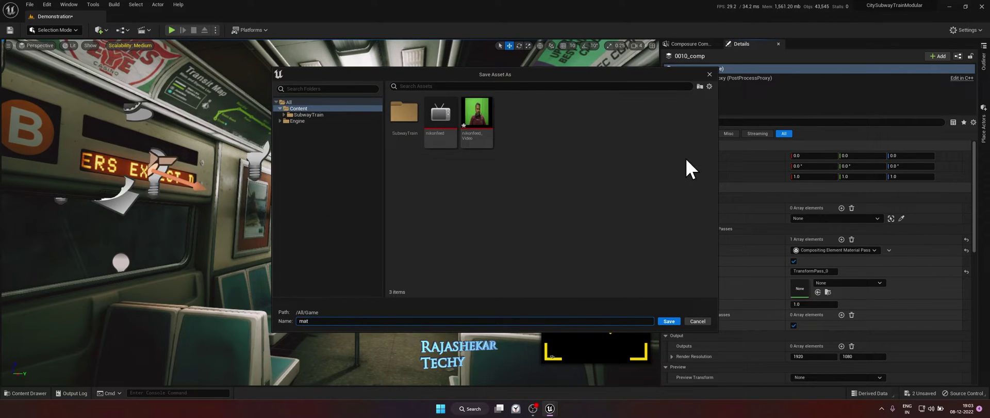
key(Return)
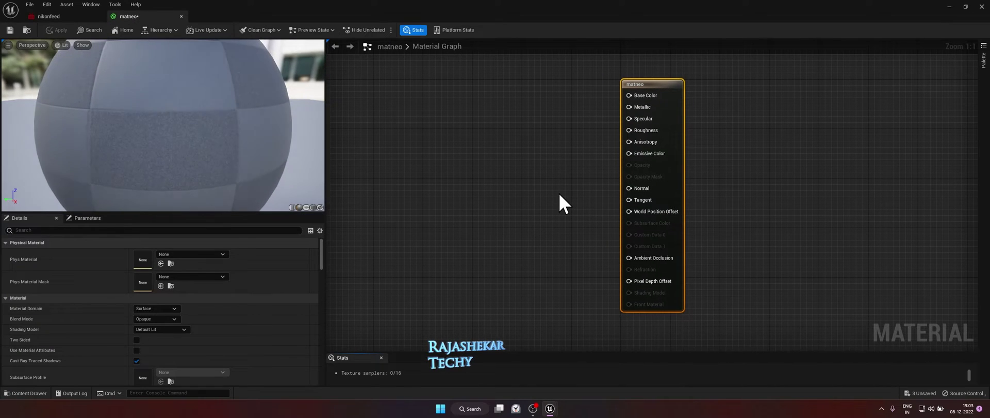
- Set the matneo material's Material Domain to Post Process
scroll(559, 193, down, 1)
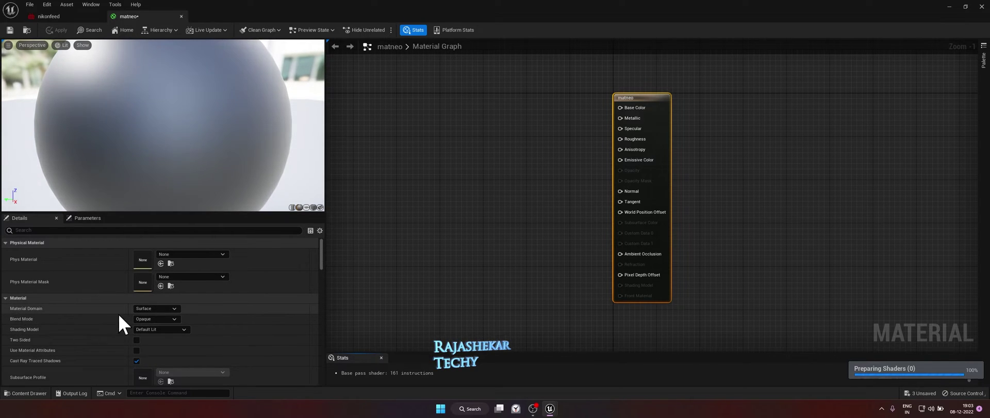
click(174, 310)
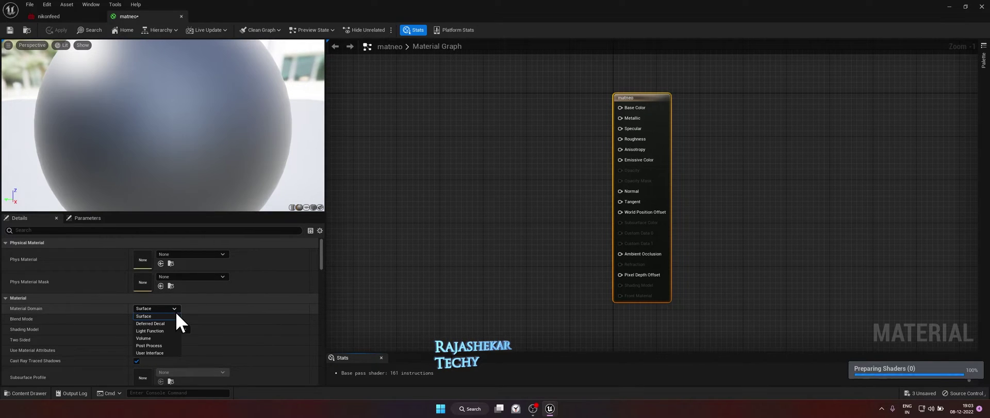
click(158, 344)
scroll(475, 259, down, 1)
scroll(483, 260, up, 2)
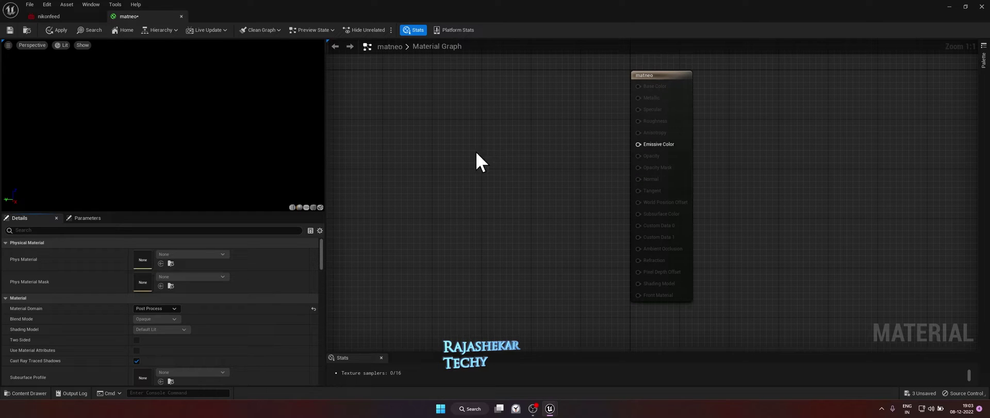
- Add a TextureSampleParameter2D node to matneo and place a duplicate of it below
right_click(457, 145)
text(2d)
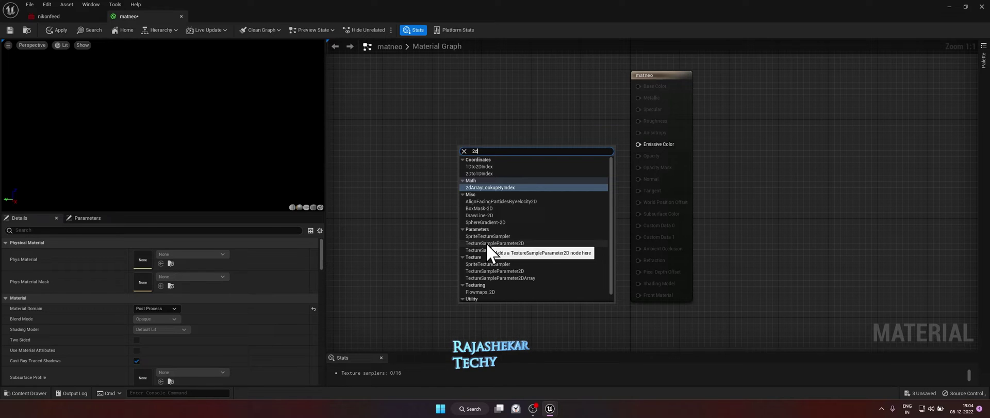
click(486, 270)
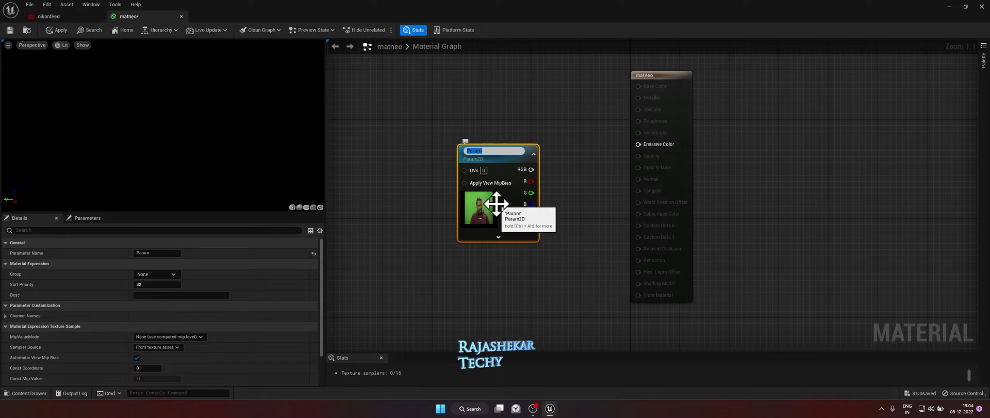
drag(496, 210, 478, 159)
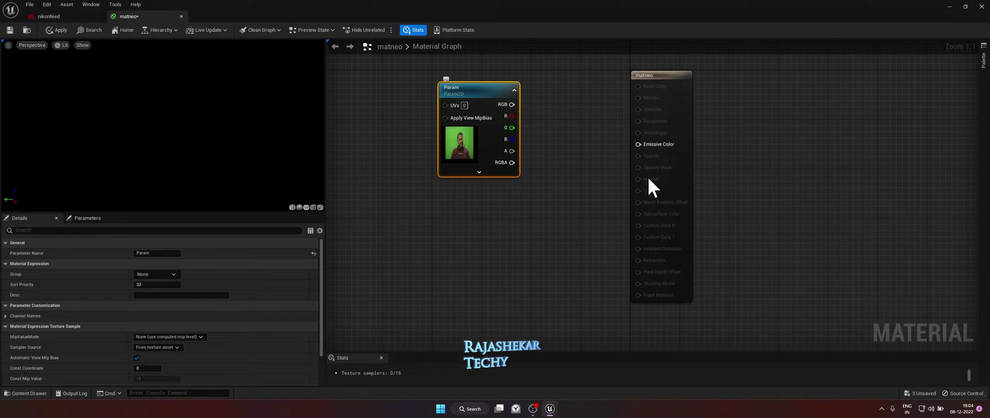
drag(466, 137, 453, 149)
drag(691, 77, 722, 77)
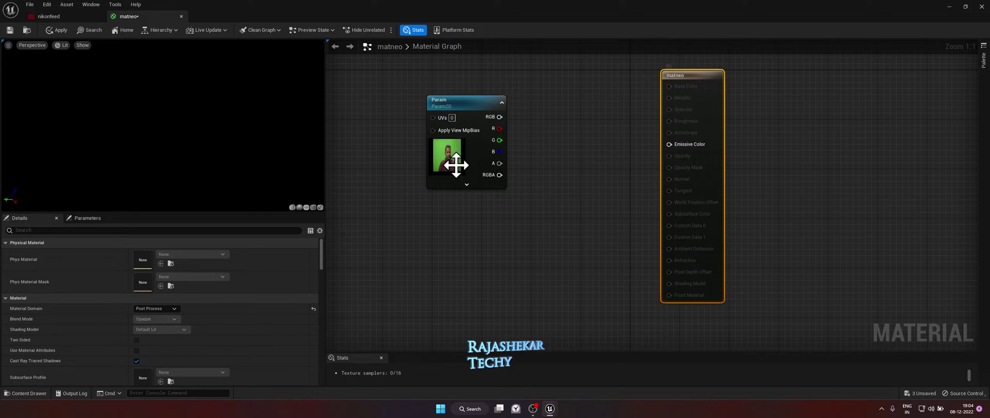
drag(453, 161, 500, 147)
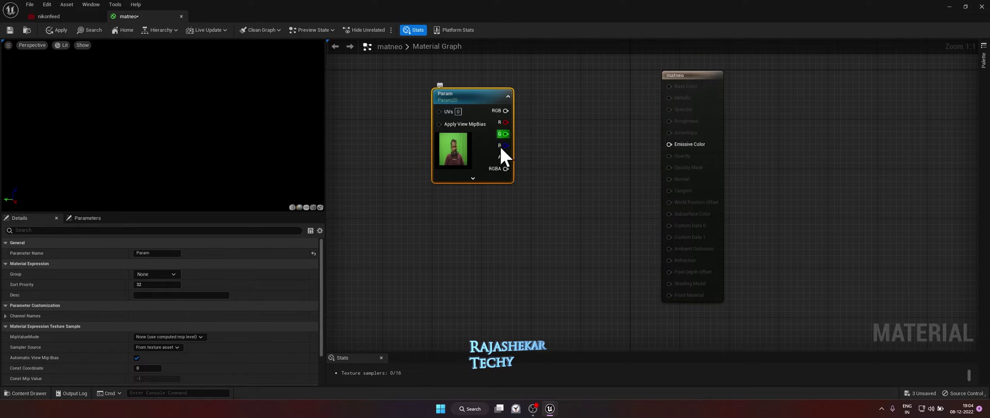
key(ctrl+d)
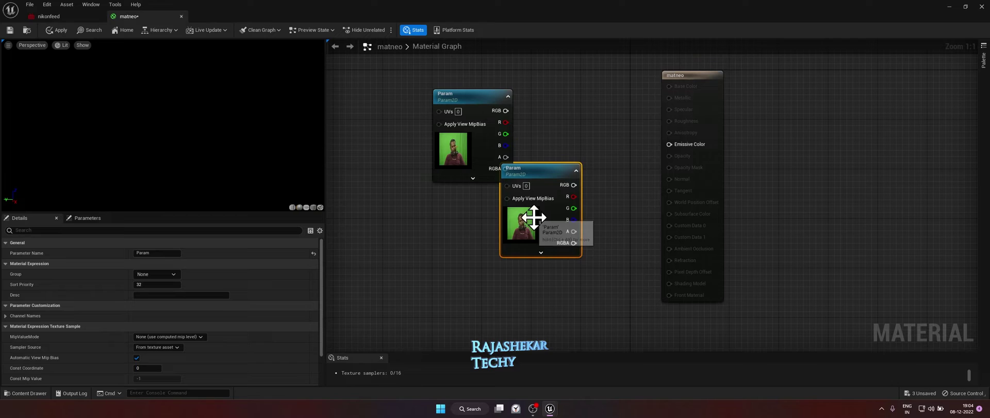
drag(534, 216, 460, 254)
- Add an Over node, wire both Param RGBA outputs to A and B, and Over into Emissive Color
click(398, 168)
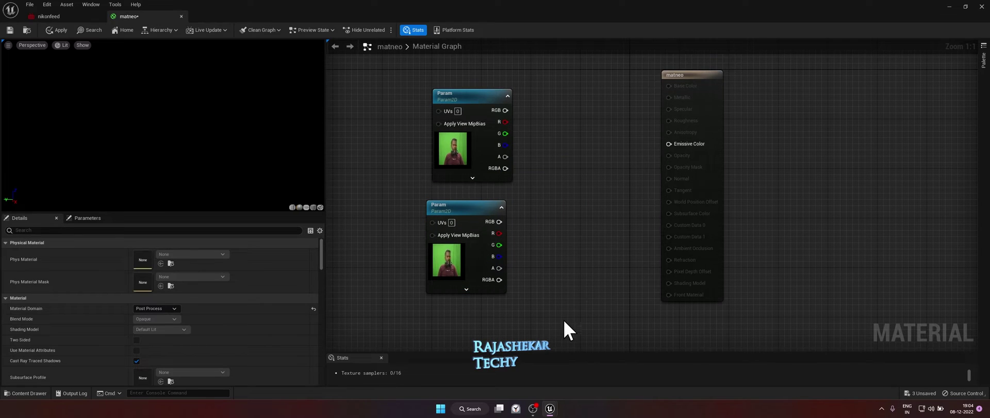
right_click(564, 211)
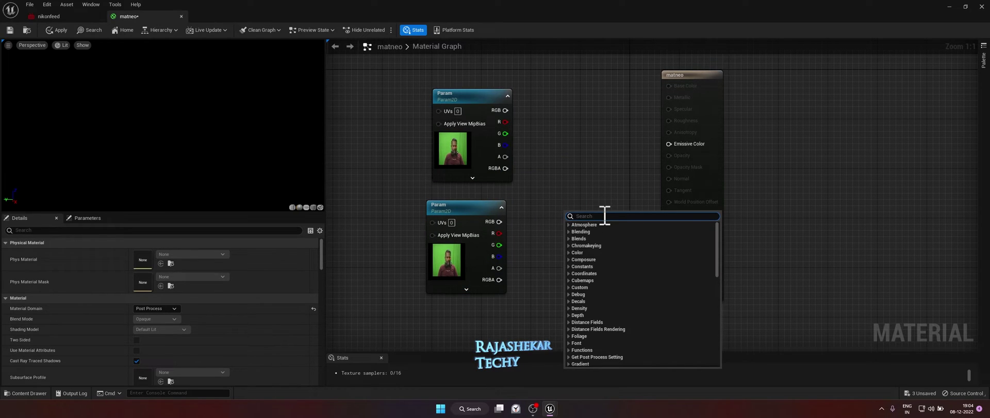
text(over)
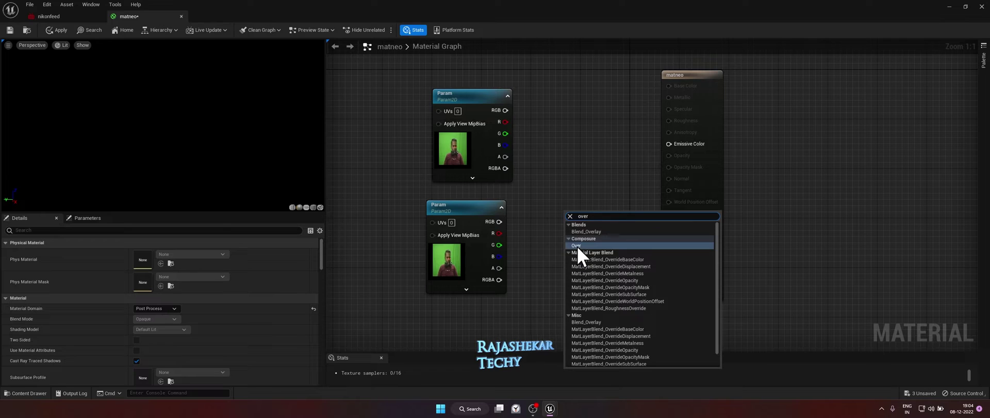
click(583, 245)
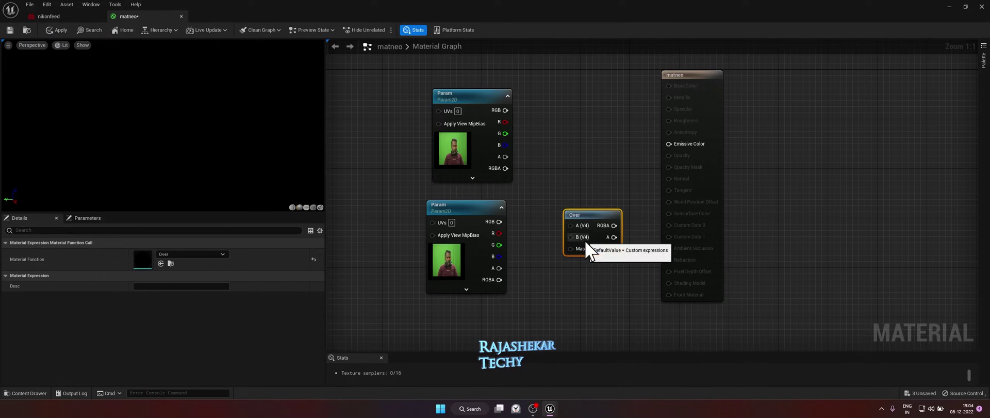
drag(584, 240, 585, 193)
click(570, 189)
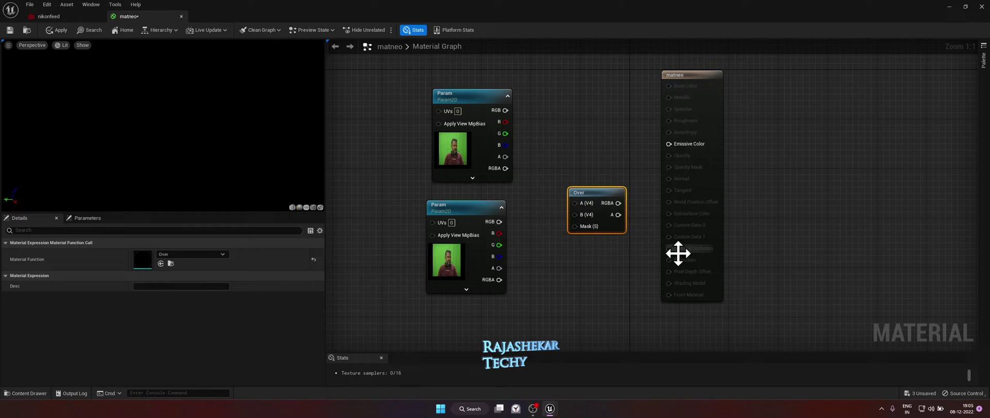
drag(506, 168, 572, 147)
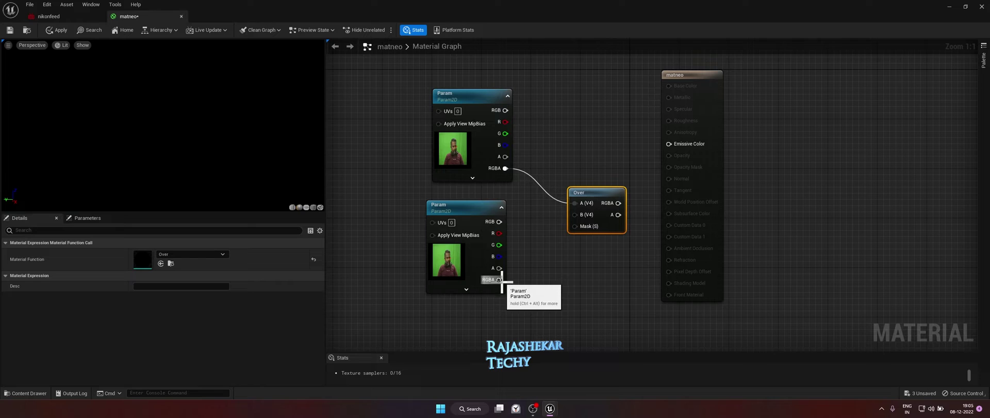
drag(499, 279, 580, 216)
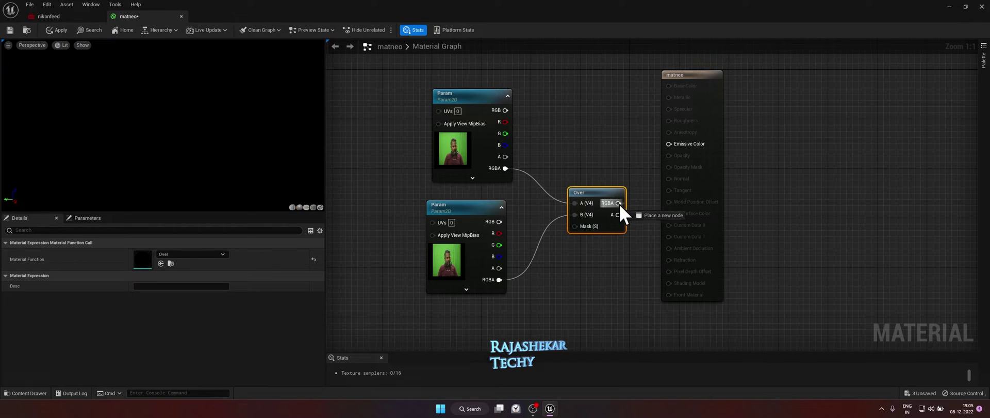
drag(619, 203, 669, 144)
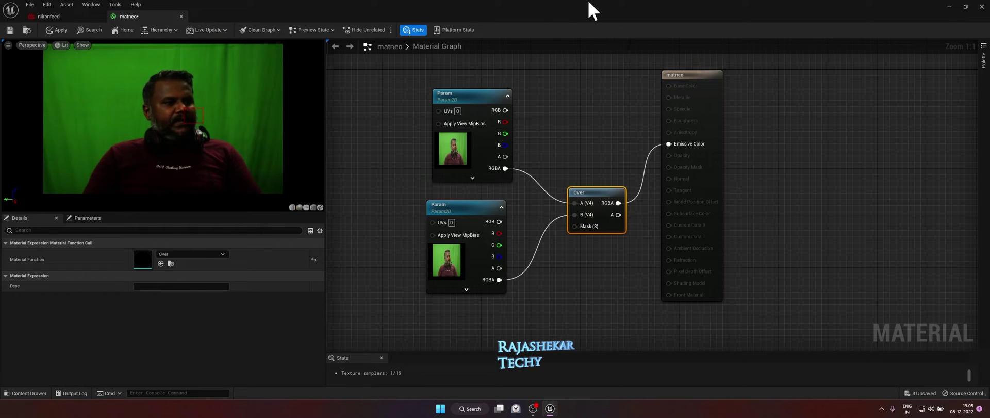
- Rename the top Param node to media_plate1, copying the name from the Composure element
drag(640, 11, 258, 21)
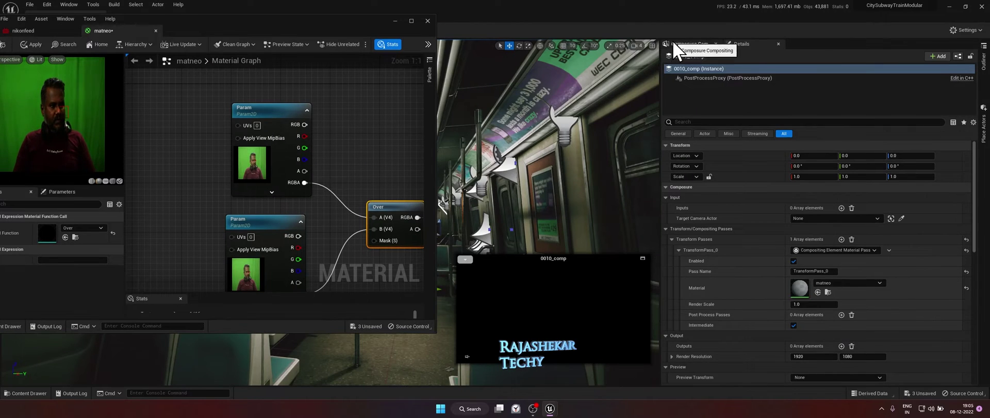
click(672, 43)
click(708, 75)
key(F2)
key(ctrl+c)
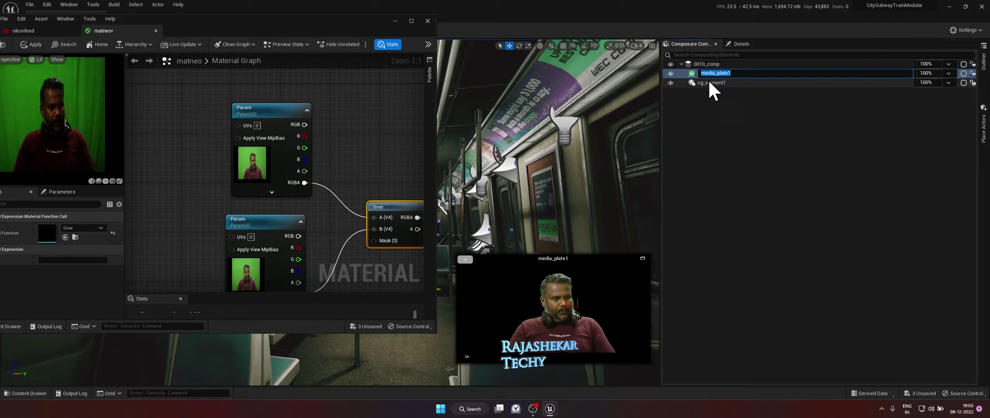
click(250, 109)
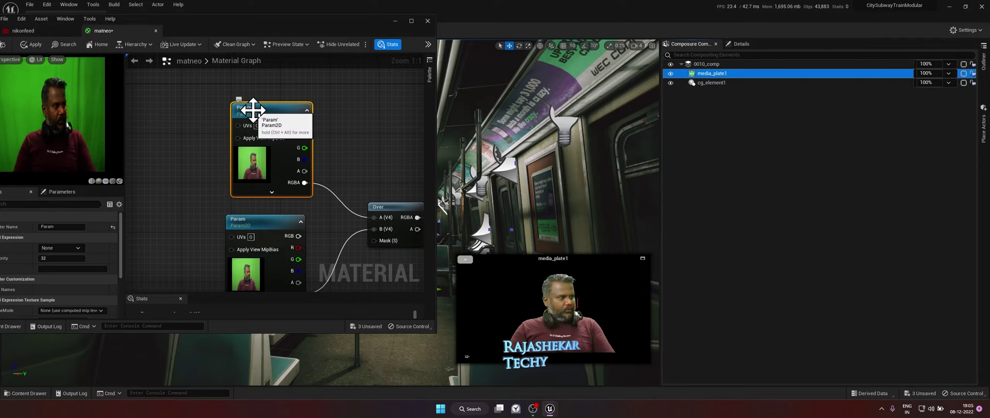
key(F2)
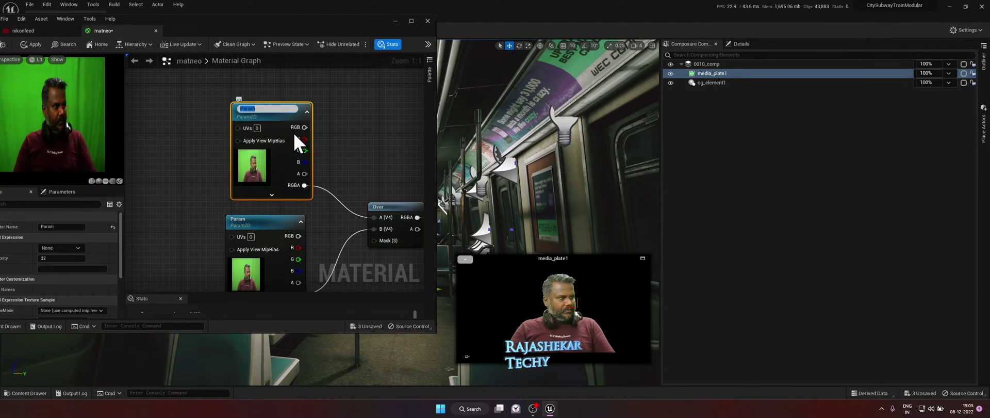
key(ctrl+v)
key(Return)
click(720, 94)
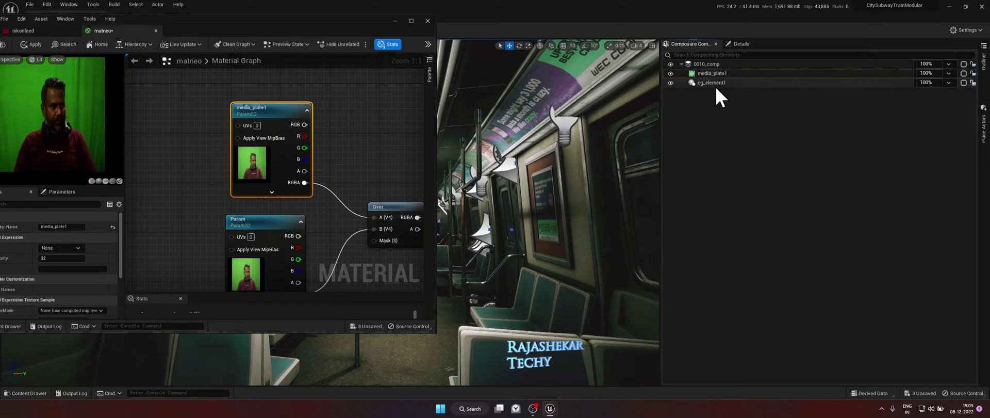
- Rename the lower Param node to cg_element1 and apply the matneo changes
click(716, 84)
key(F2)
key(ctrl+c)
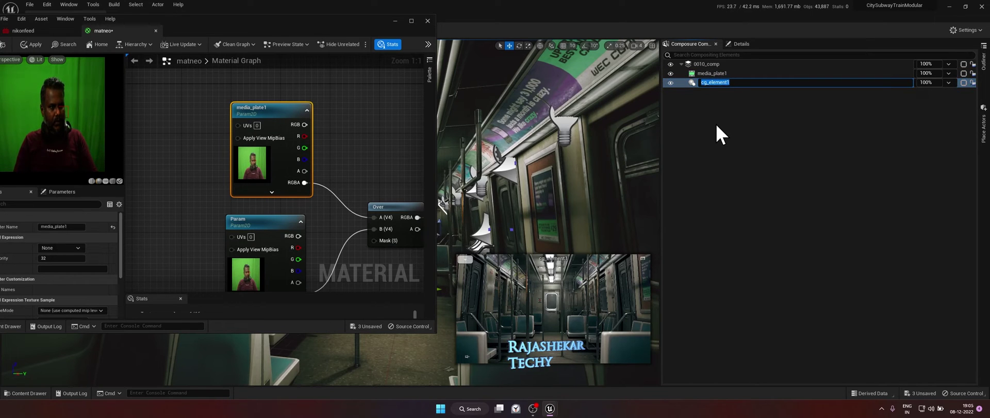
click(247, 217)
key(F2)
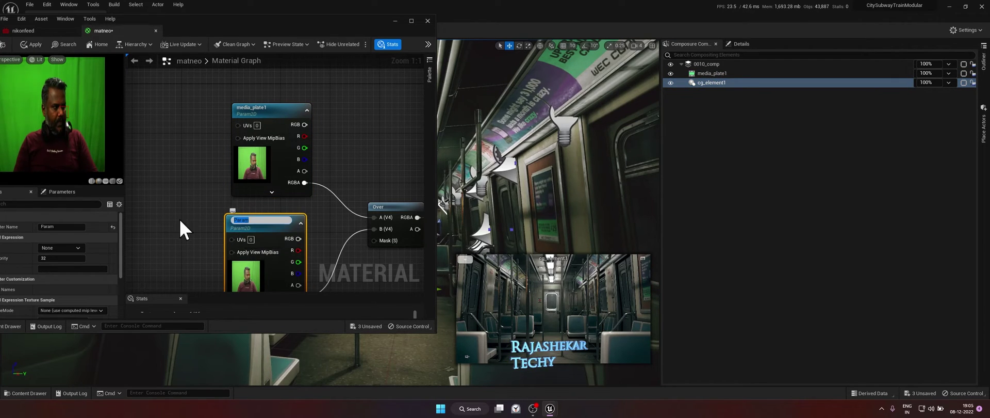
key(ctrl+v)
key(Return)
click(411, 21)
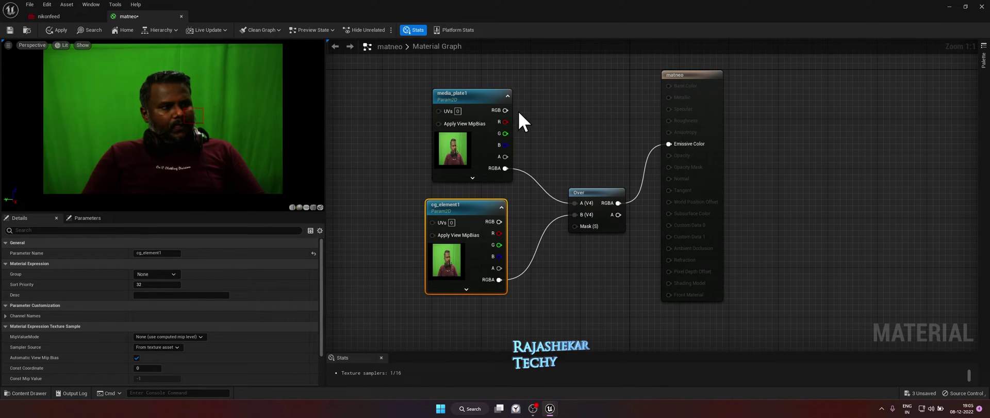
click(464, 94)
drag(471, 207, 446, 219)
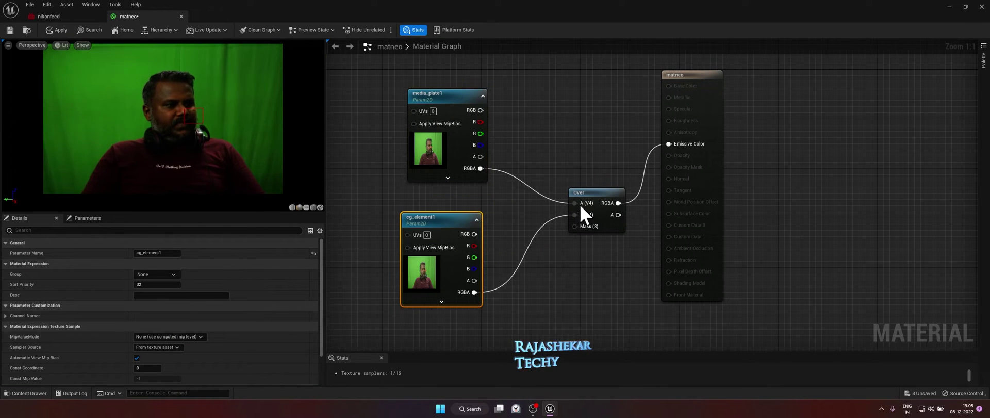
click(9, 29)
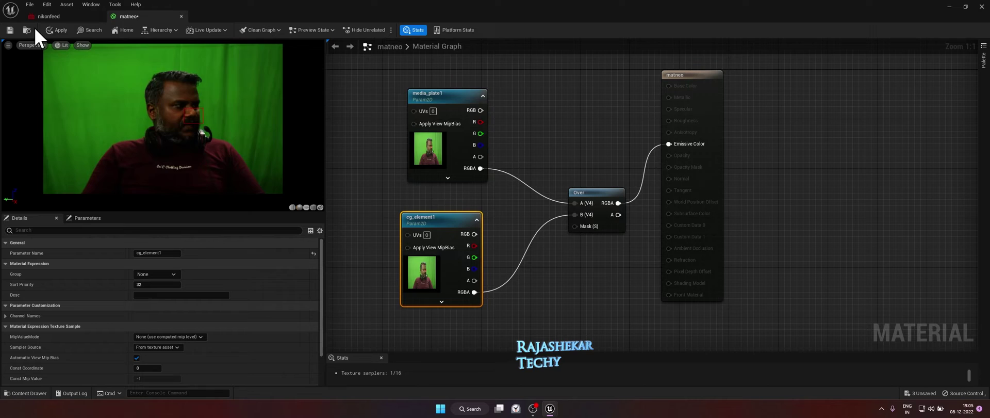
- Close the matneo editor, hide the media player, and preview the 0010_comp output
click(181, 15)
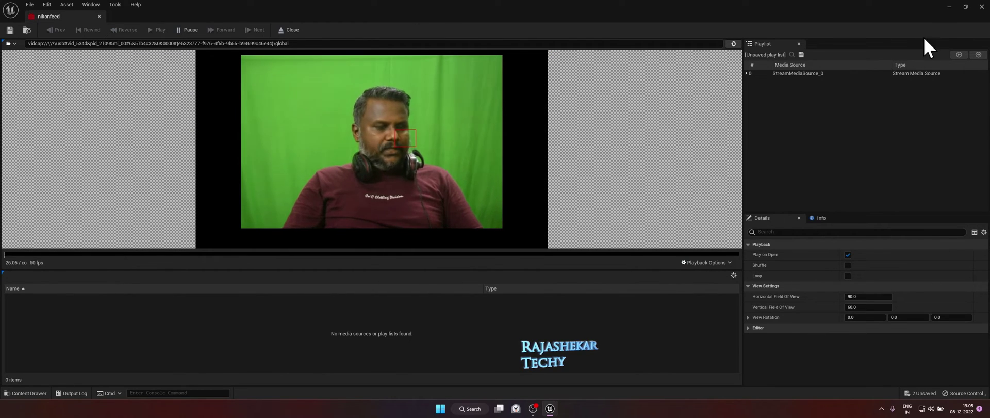
click(947, 6)
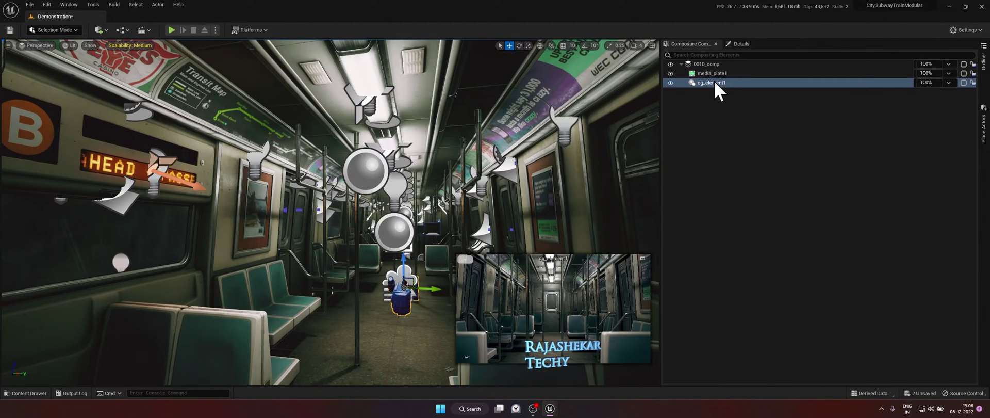
click(711, 64)
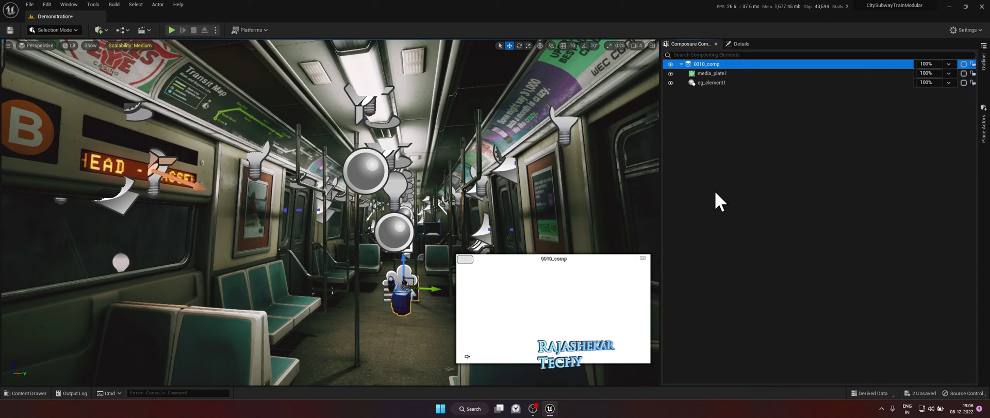
- Force delete the matneo material from the Content Drawer
key(ctrl+space)
key(Left)
key(Left)
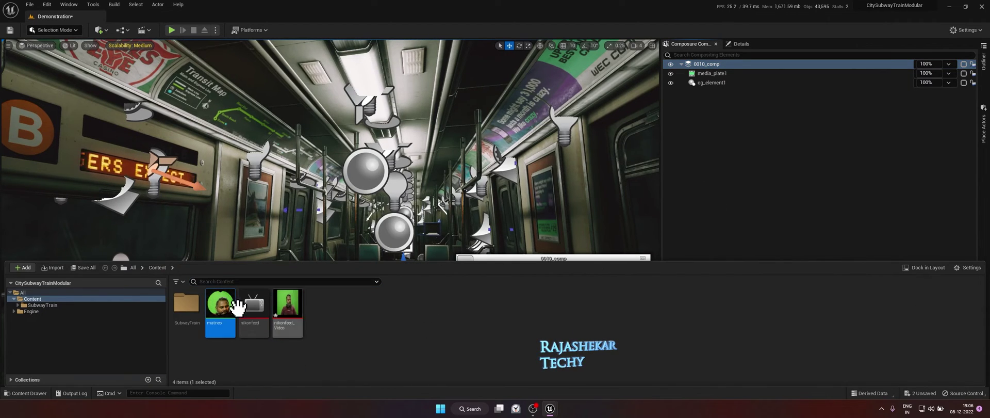
key(Delete)
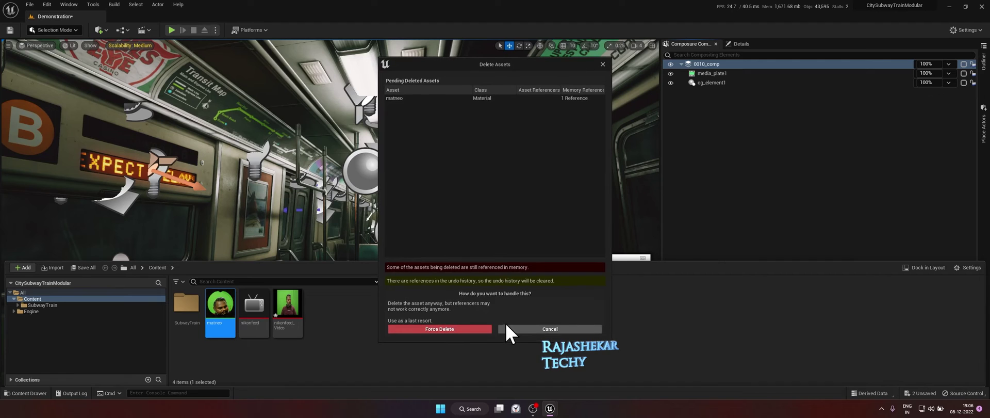
click(465, 327)
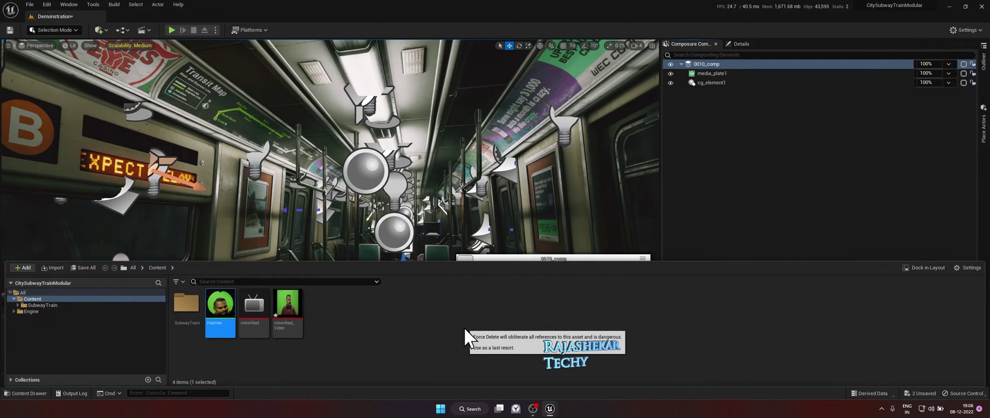
- Replace 0010_comp's transform pass with a new one and create a new material for it
click(773, 163)
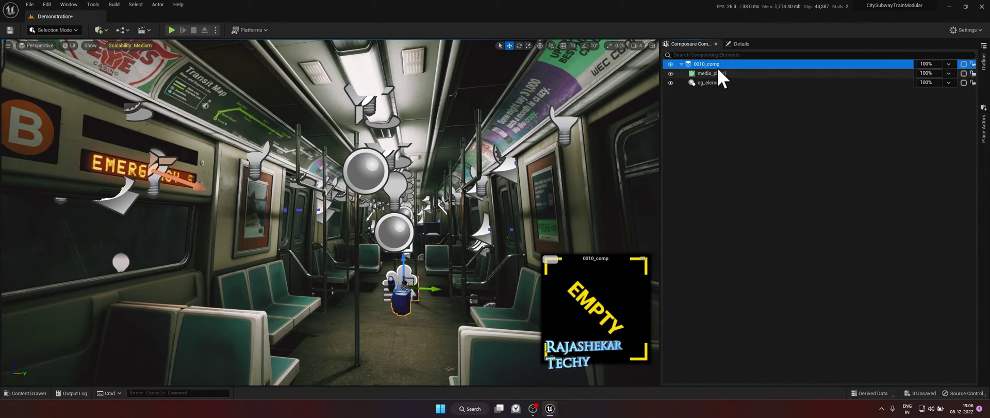
click(742, 44)
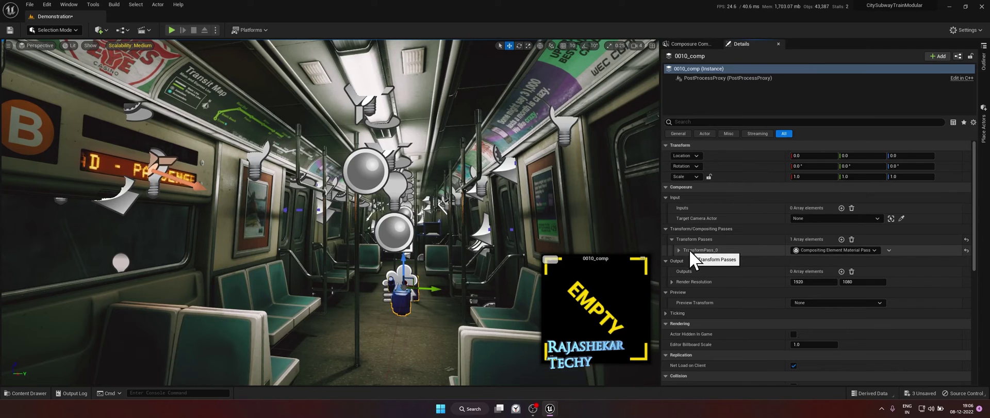
click(852, 239)
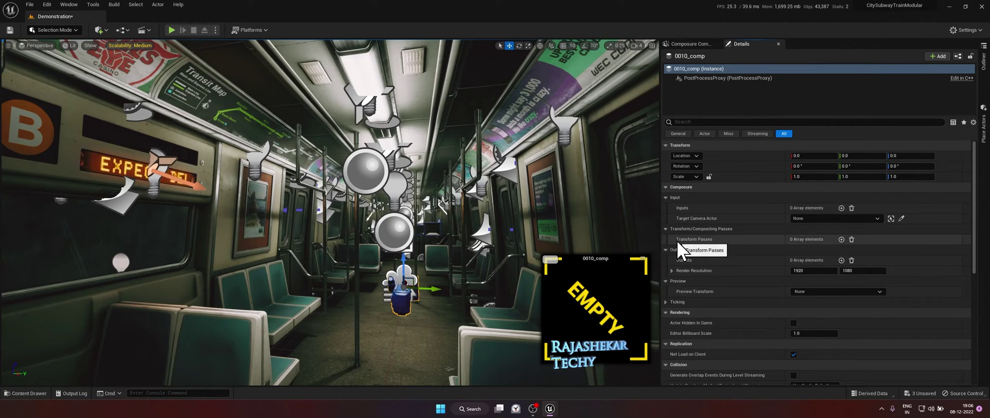
click(839, 240)
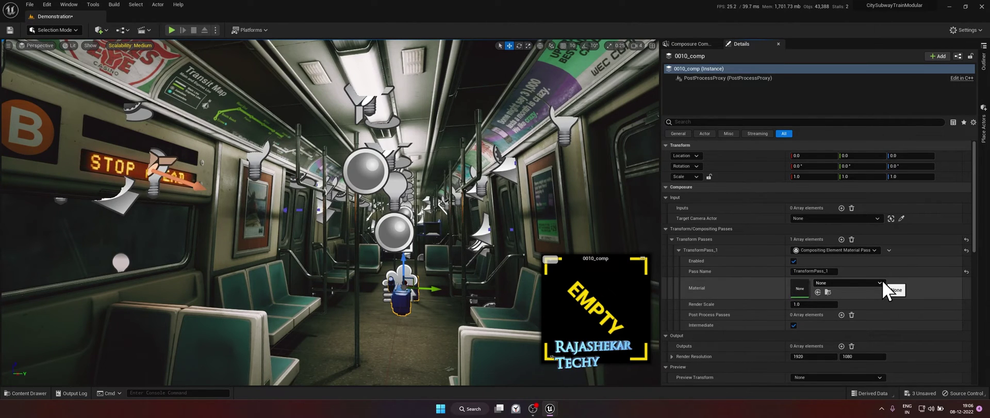
click(880, 283)
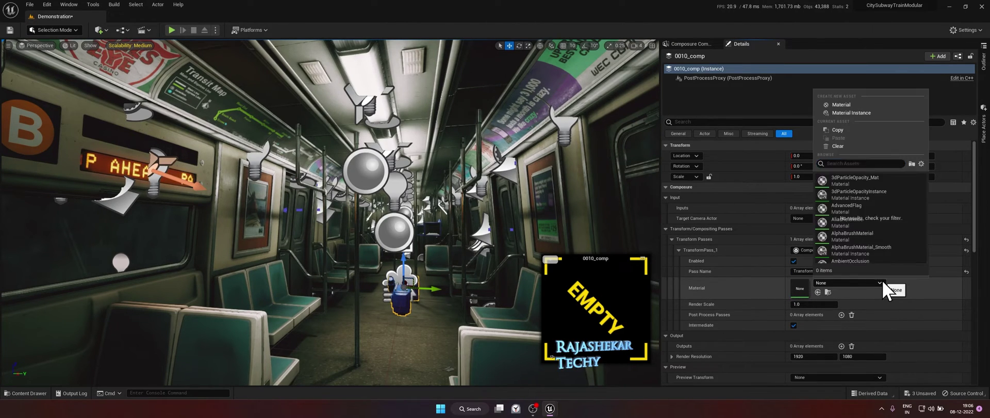
click(837, 105)
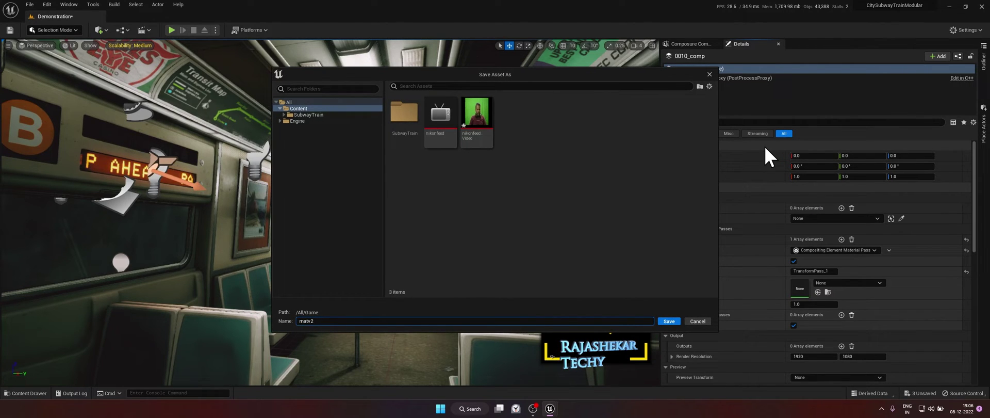
- Save the new material as matv2, open it, and set its domain to Post Process
key(Return)
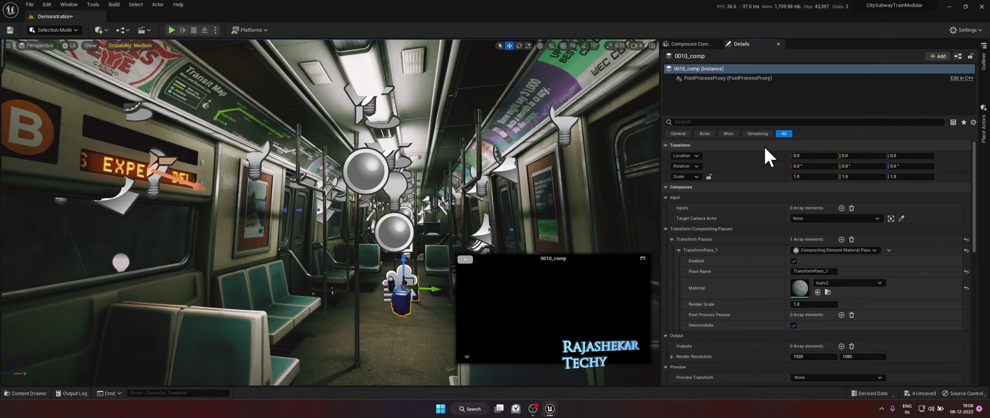
double_click(799, 287)
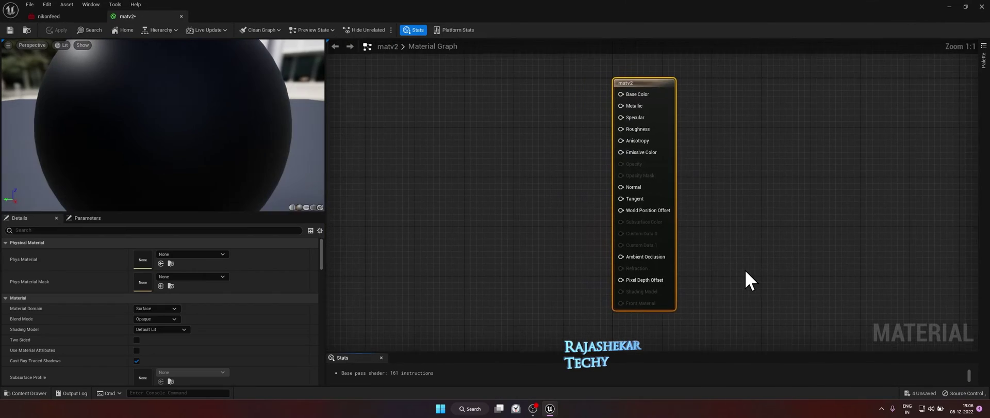
scroll(576, 165, down, 2)
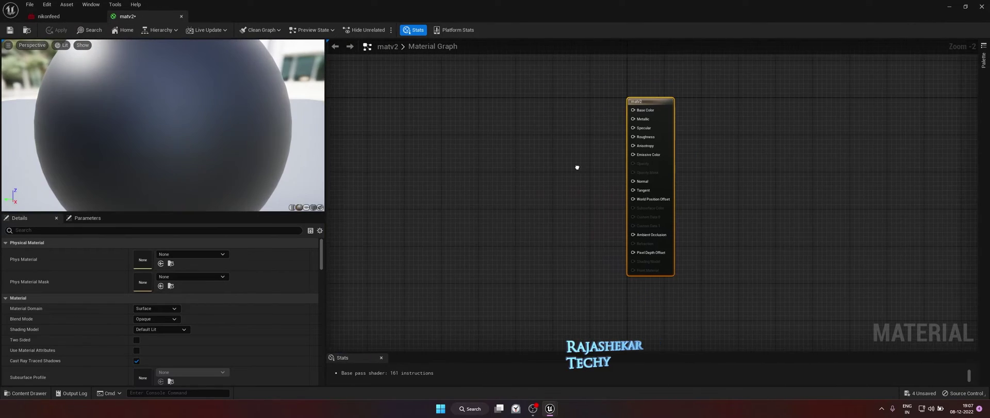
scroll(613, 173, up, 2)
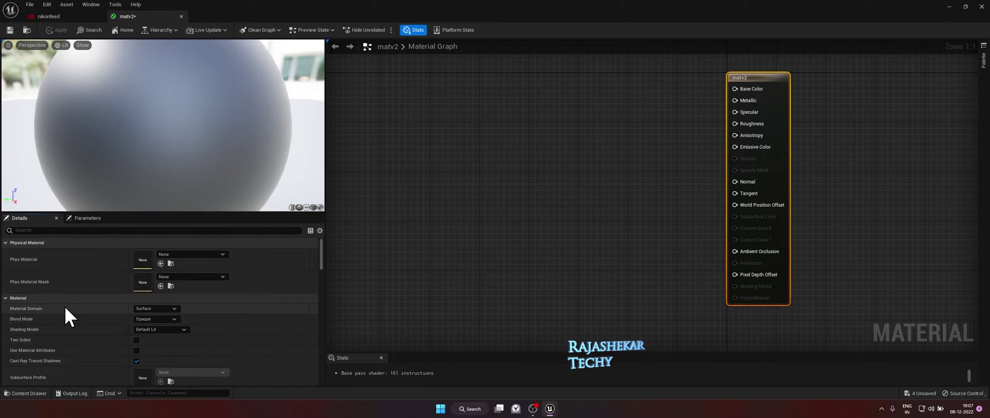
click(150, 309)
click(168, 345)
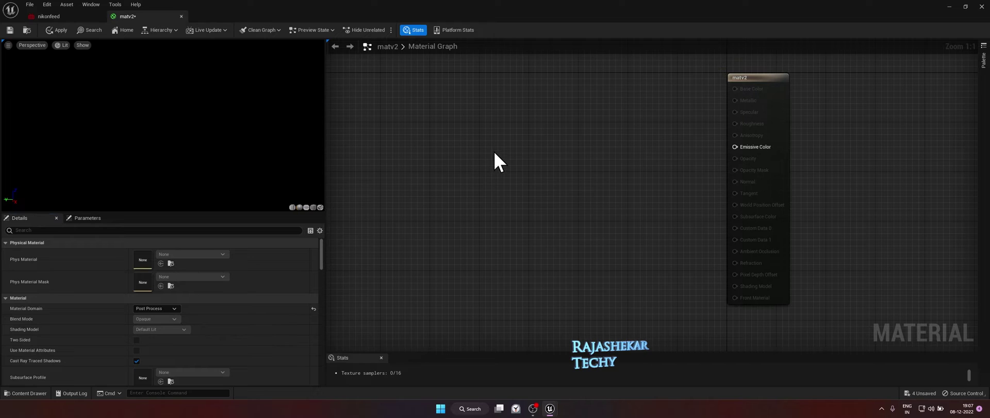
- Add a TextureSampleParameter2D node to matv2 and place a duplicate below it
right_click(498, 154)
text(2d)
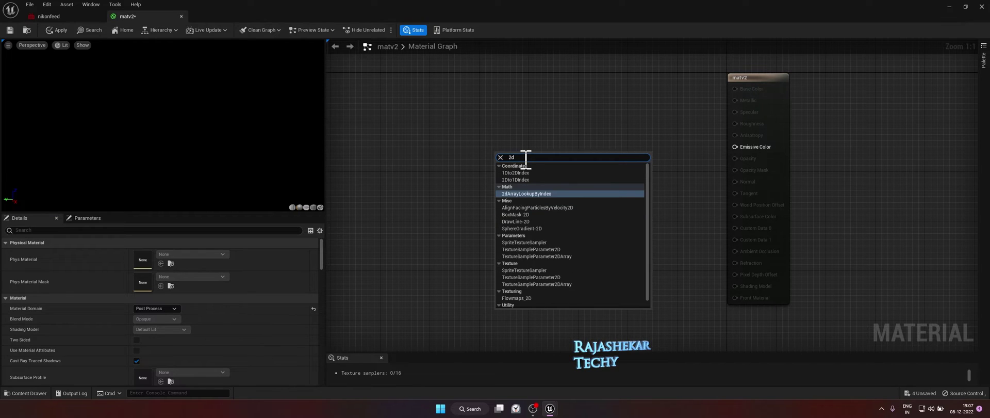
click(516, 278)
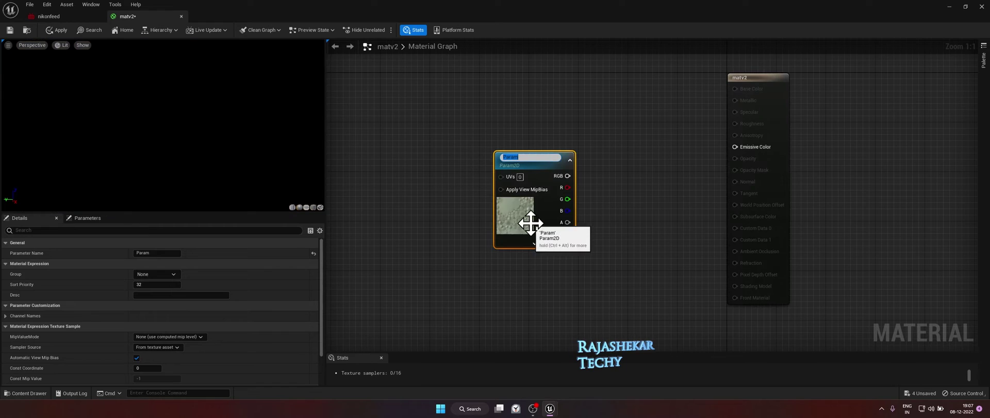
drag(523, 213, 503, 177)
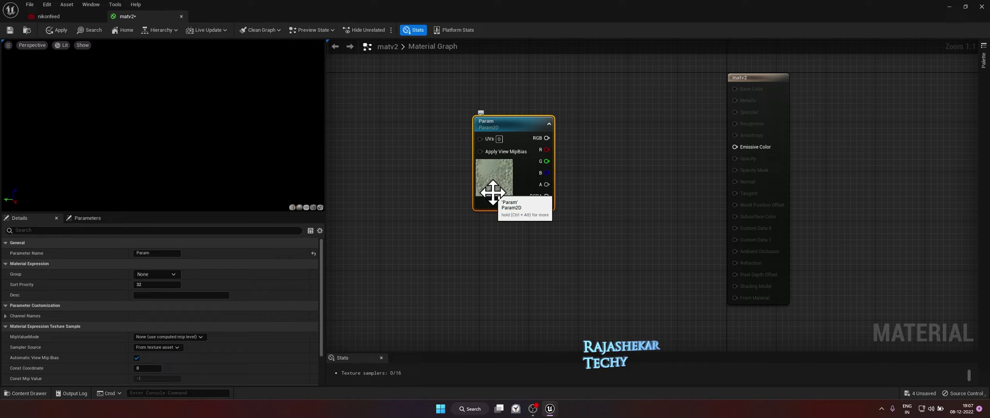
drag(516, 130, 509, 106)
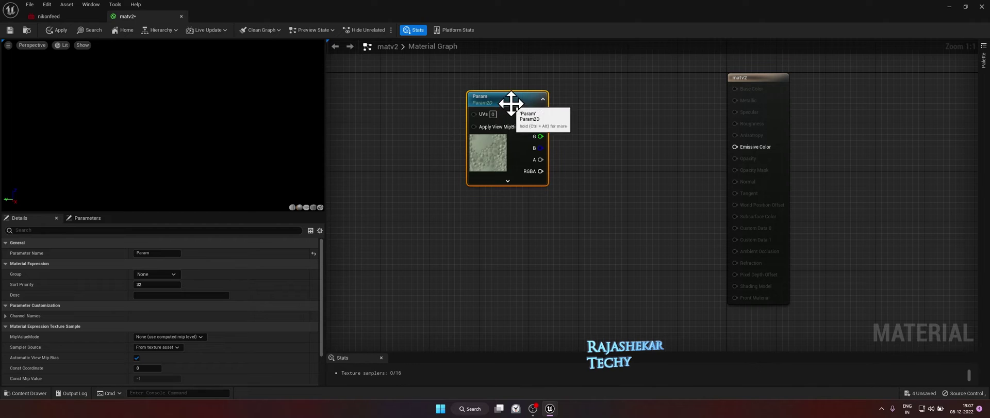
mouse_move(513, 99)
mouse_down()
mouse_move(507, 117)
mouse_move(513, 97)
mouse_up()
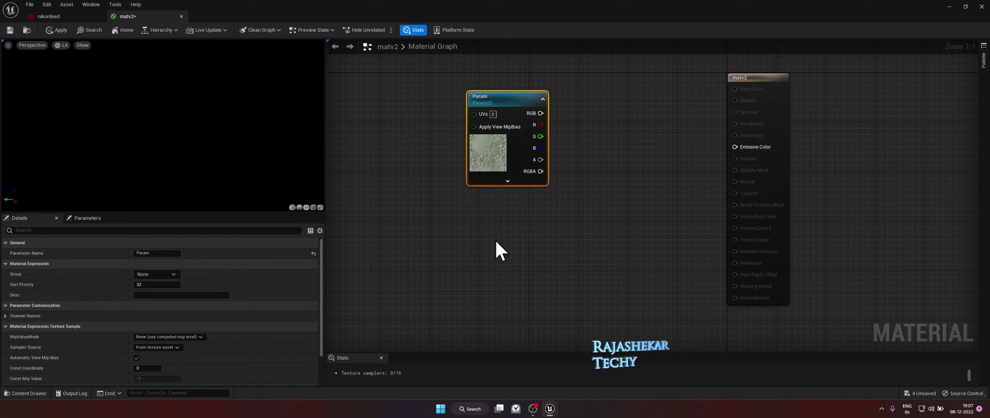
drag(529, 124, 535, 102)
key(ctrl+w)
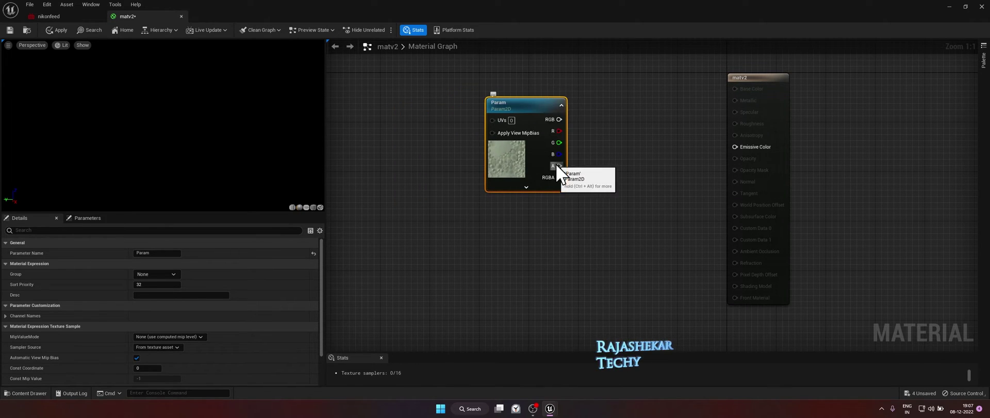
drag(607, 165, 551, 241)
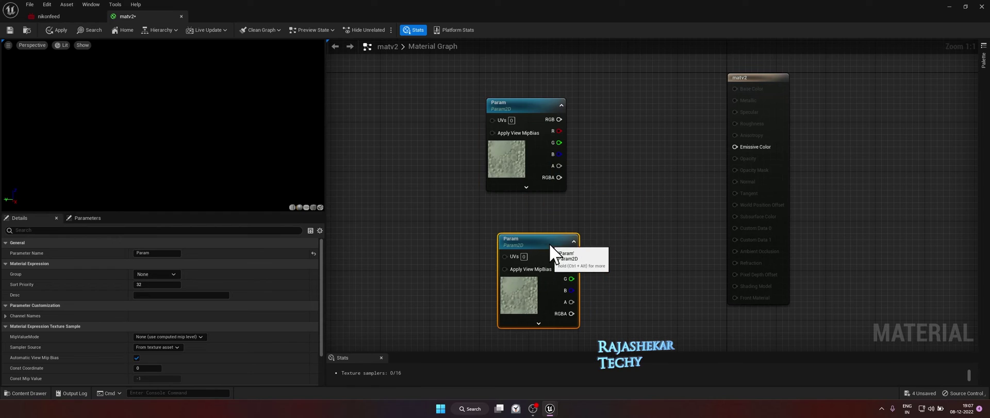
- Add an Over node to the matv2 graph beside the Param nodes
right_click(642, 143)
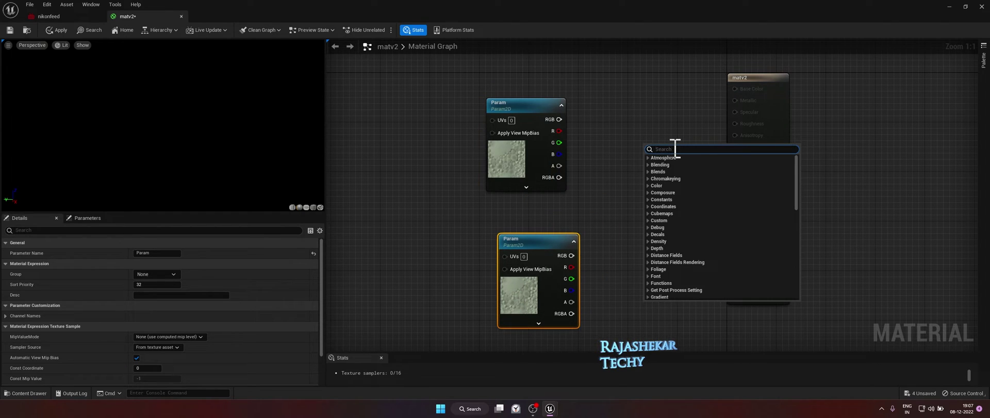
text(over)
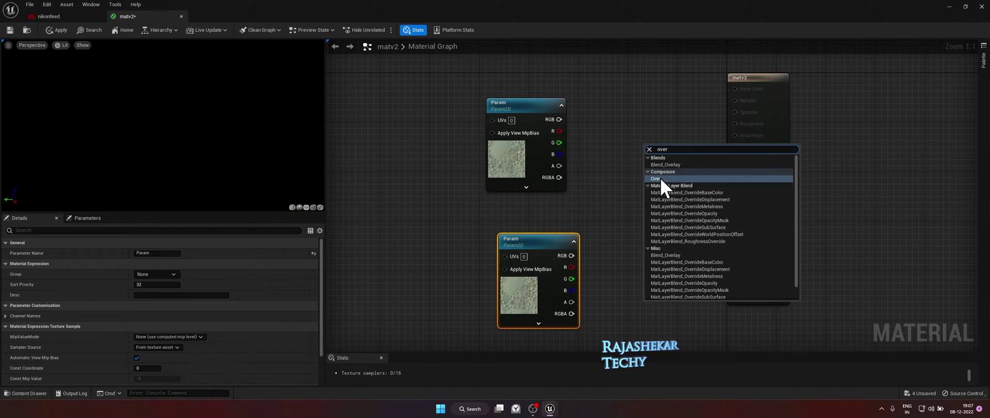
click(660, 178)
drag(664, 156, 657, 180)
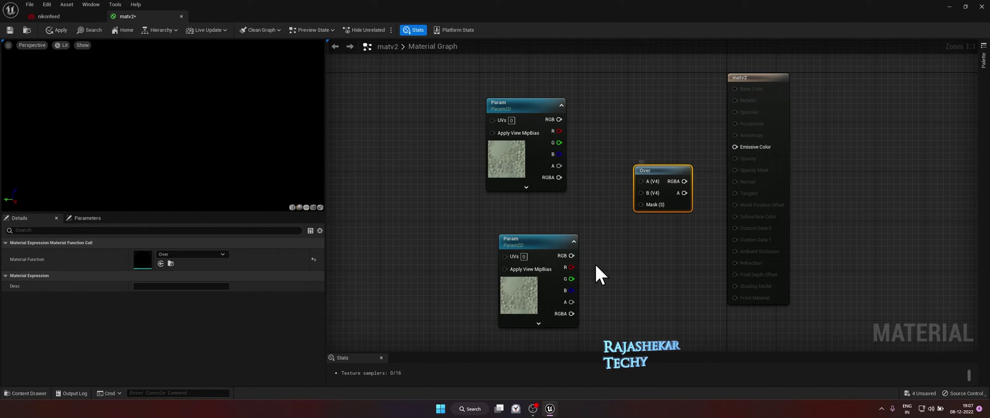
click(546, 242)
- Rename the upper Param node to media_plate1, copying the Composure element's name
drag(751, 11, 327, 38)
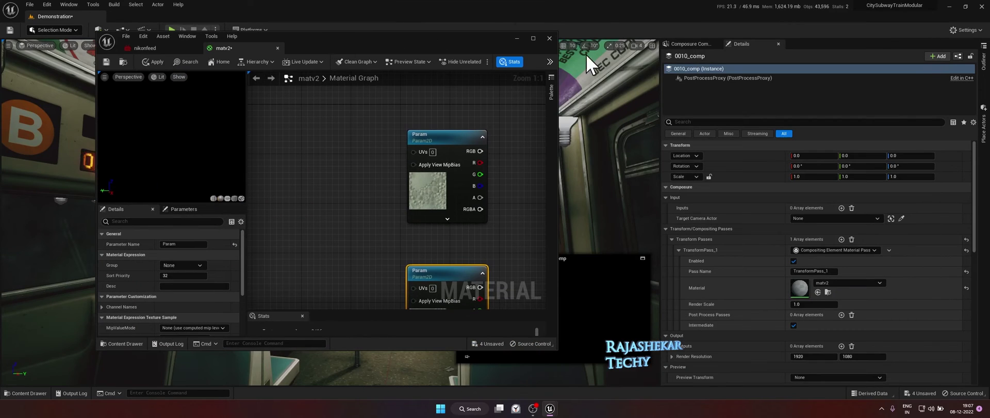
click(674, 43)
click(713, 75)
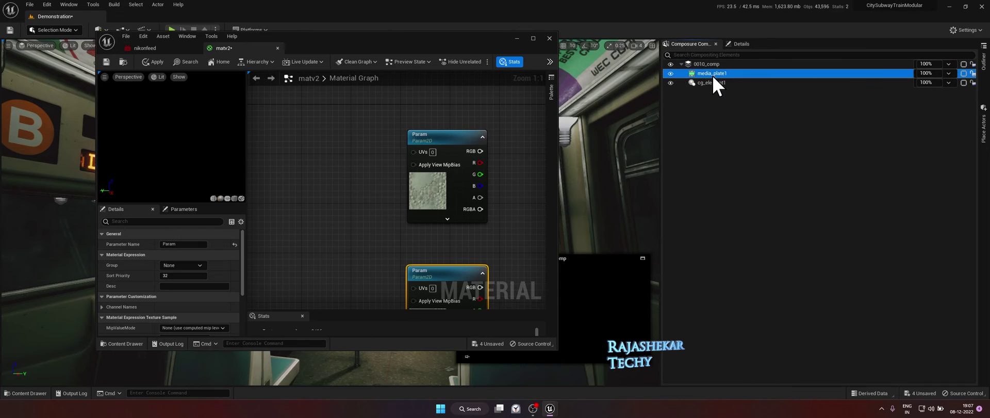
click(713, 76)
key(ctrl+c)
click(423, 137)
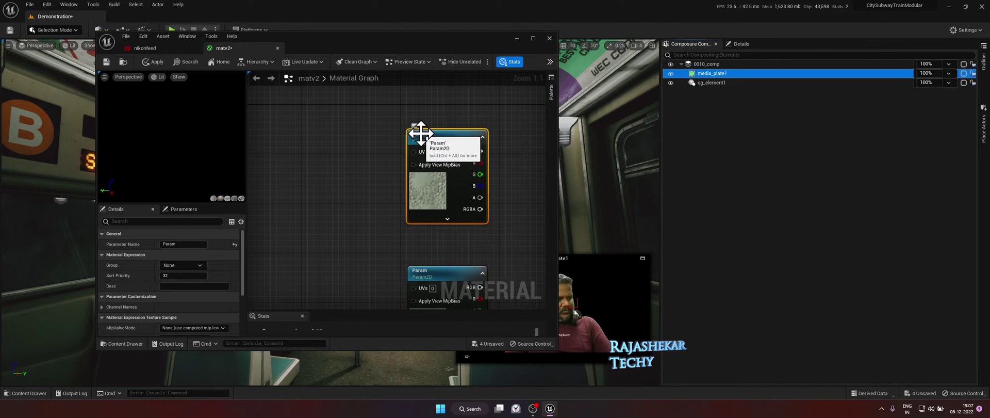
key(F2)
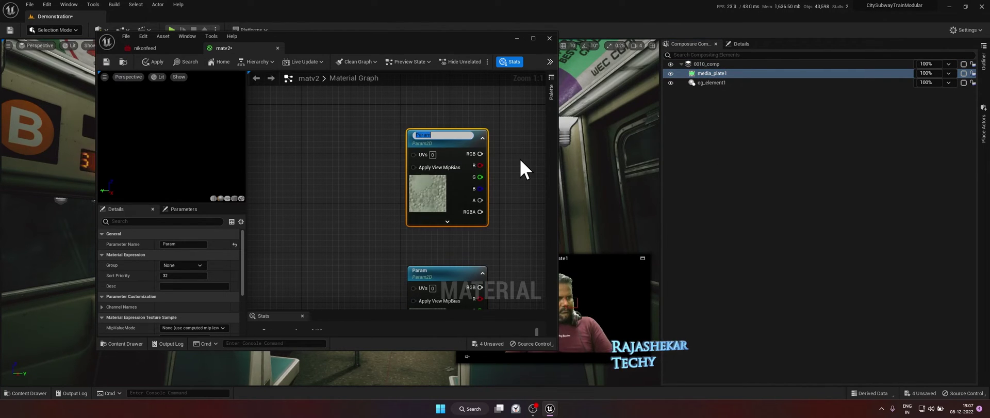
key(ctrl+v)
key(Return)
- Rename the lower Param node to cg_element1, copying the Composure element's name
click(717, 82)
click(717, 81)
key(ctrl+c)
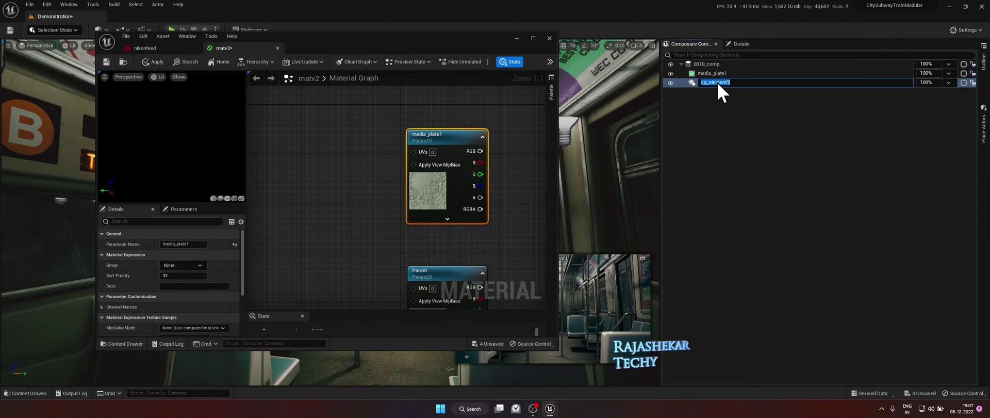
click(423, 271)
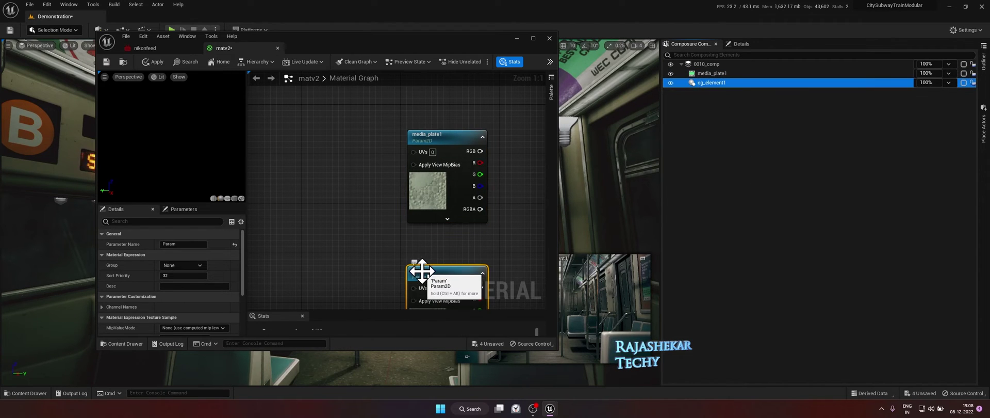
key(F2)
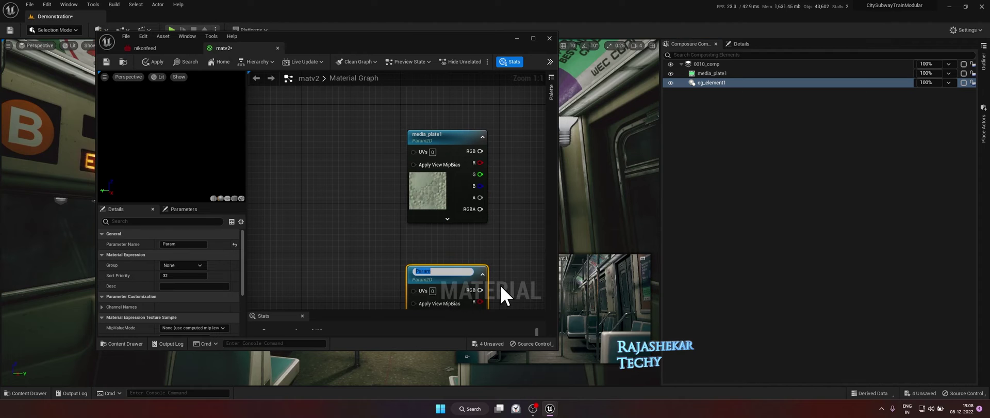
key(ctrl+v)
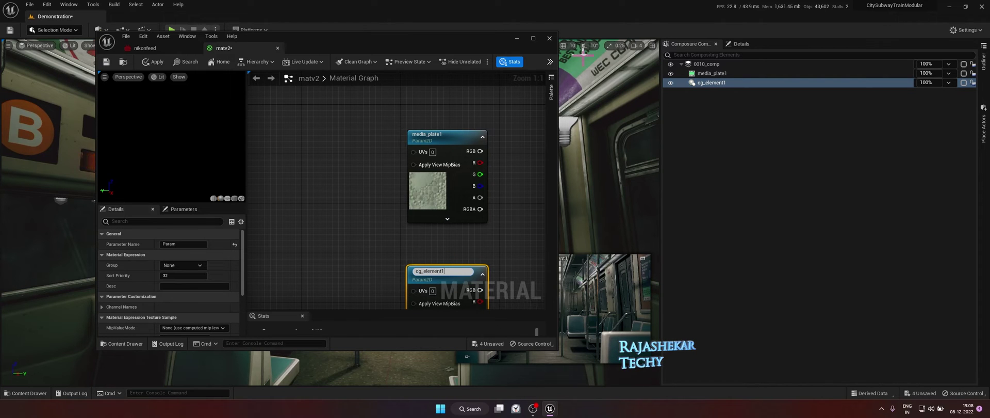
- Wire media_plate1 and cg_element1 into Over A/B, Over into Emissive Color, and save matv2
click(533, 38)
click(583, 212)
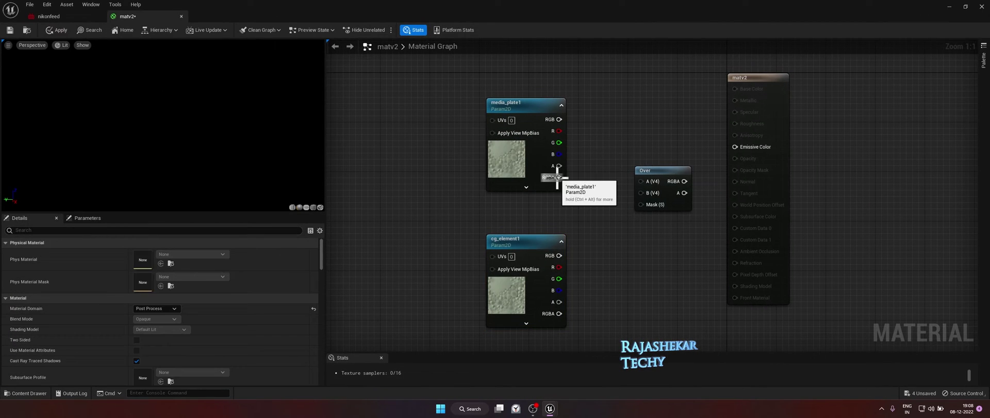
drag(606, 175, 641, 181)
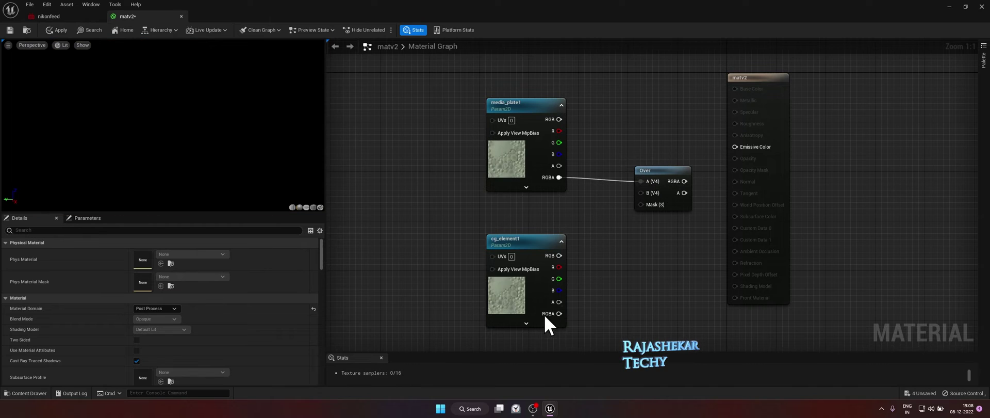
drag(558, 313, 641, 192)
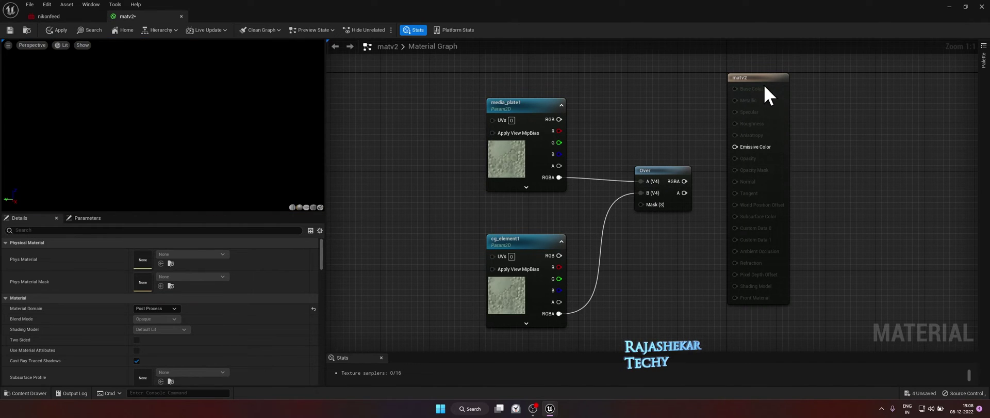
drag(763, 85, 812, 78)
drag(684, 181, 785, 147)
click(692, 237)
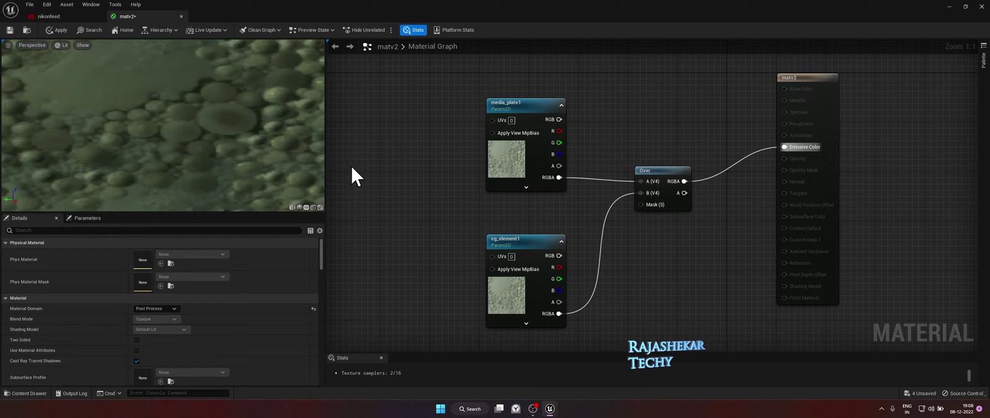
click(11, 31)
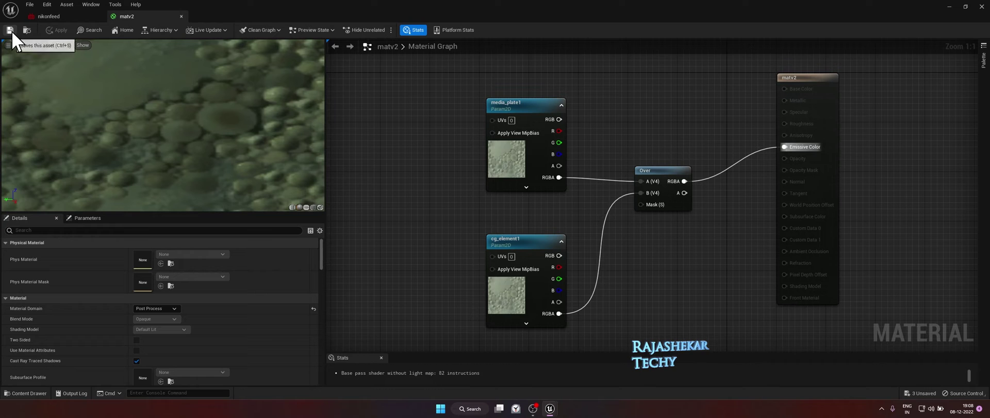
- Close the matv2 material editor, minimize the nikonfeed player, and select 0010_comp in Composure
click(182, 16)
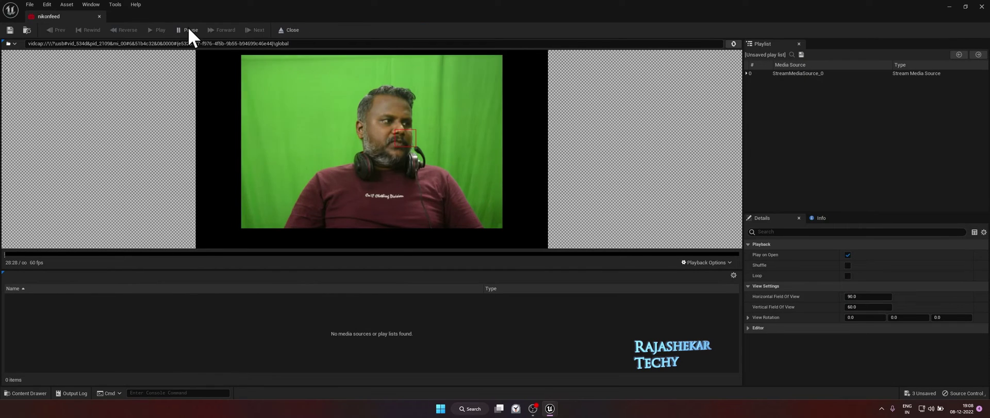
click(948, 10)
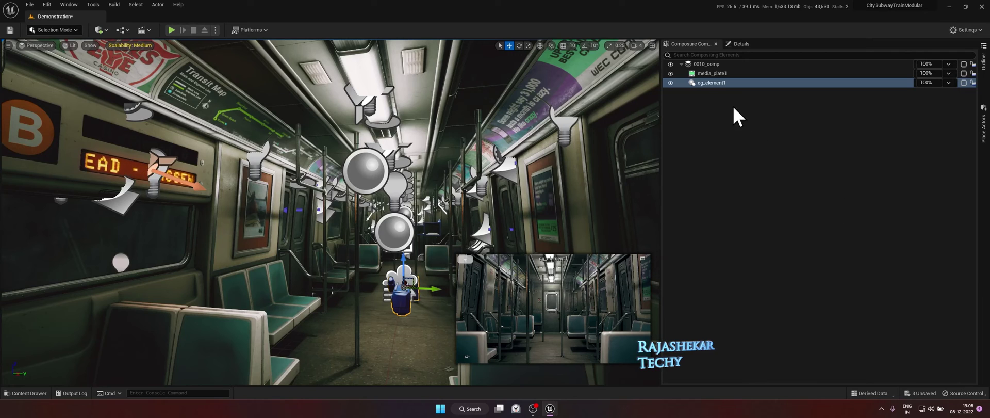
click(712, 82)
click(710, 75)
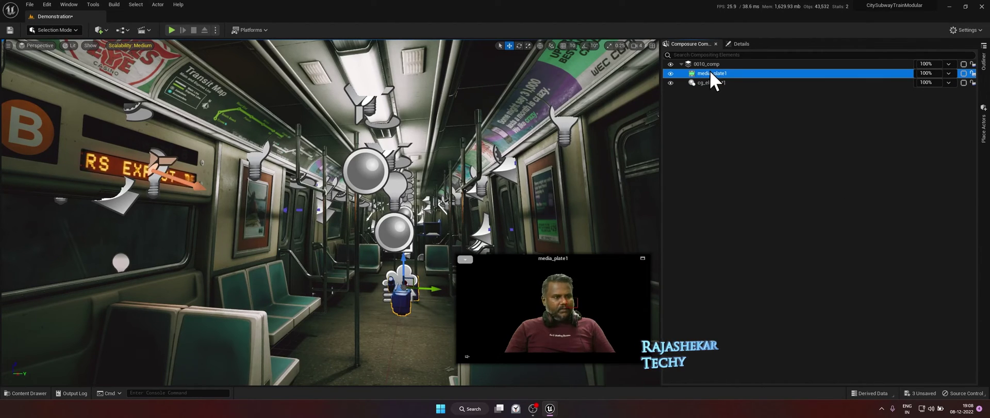
click(708, 65)
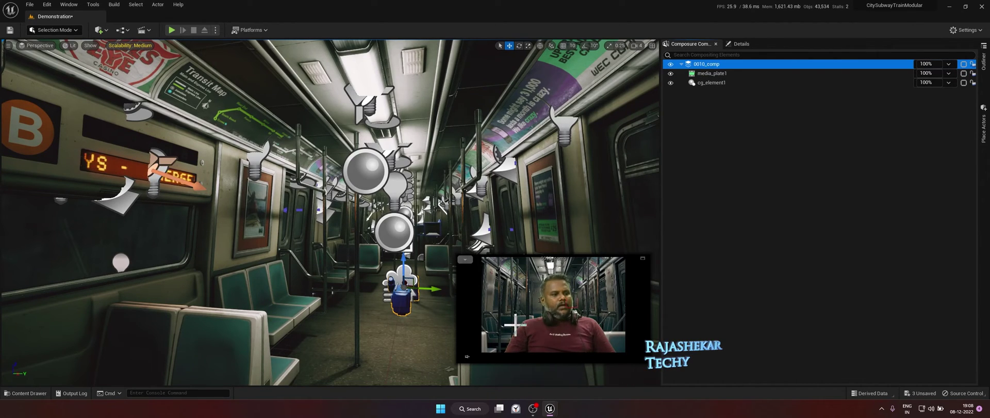
- Open a large Preview of 0010_comp, then move it right and narrow it to inspect the composite
right_click(708, 64)
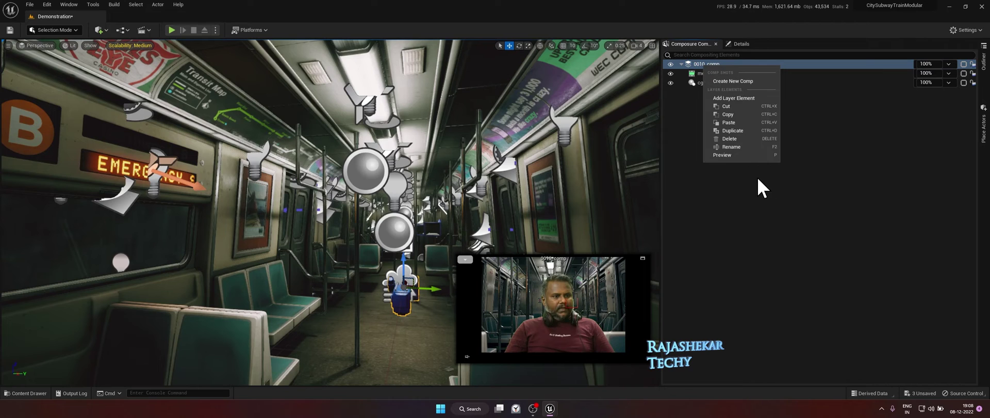
click(740, 158)
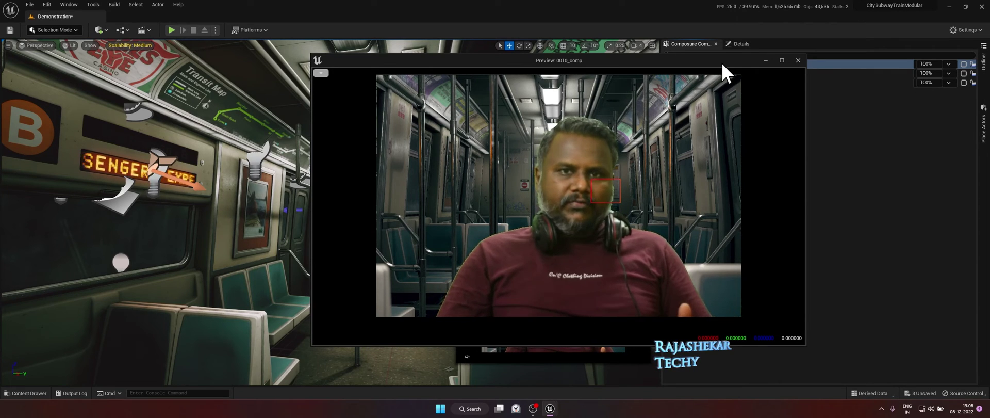
drag(720, 64, 863, 70)
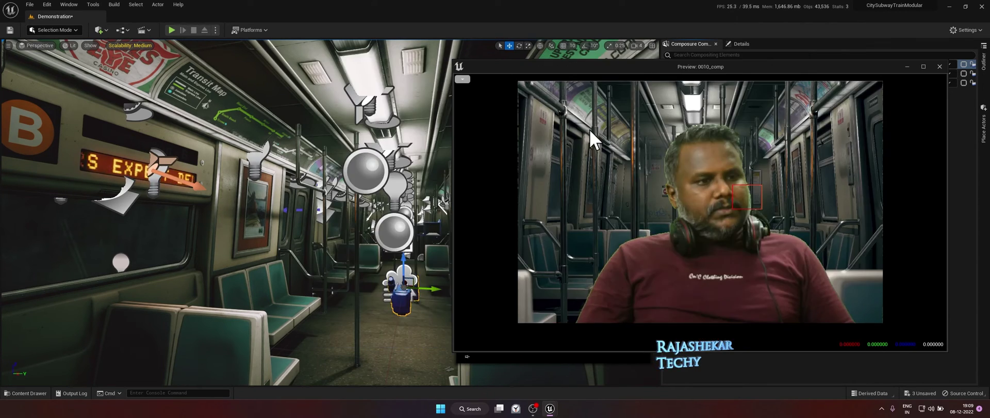
drag(452, 170, 539, 170)
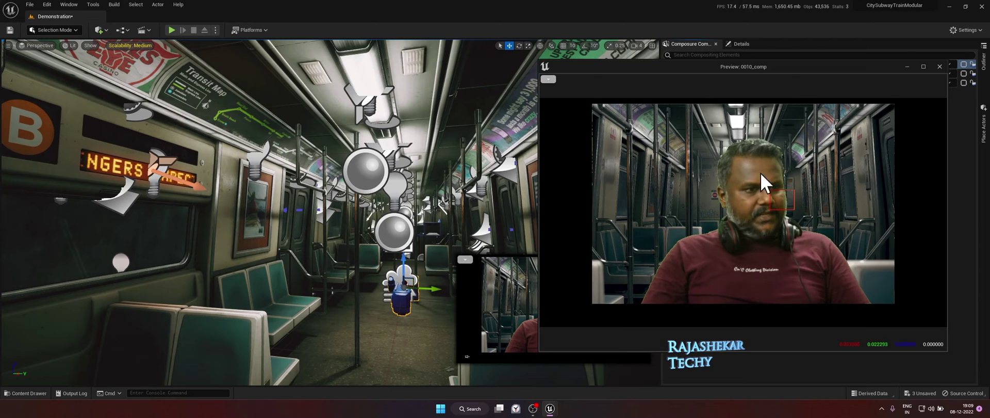
- Preview media_plate1 and drag its chroma key AlphaBias from 0.5 down to 0.034653
click(906, 66)
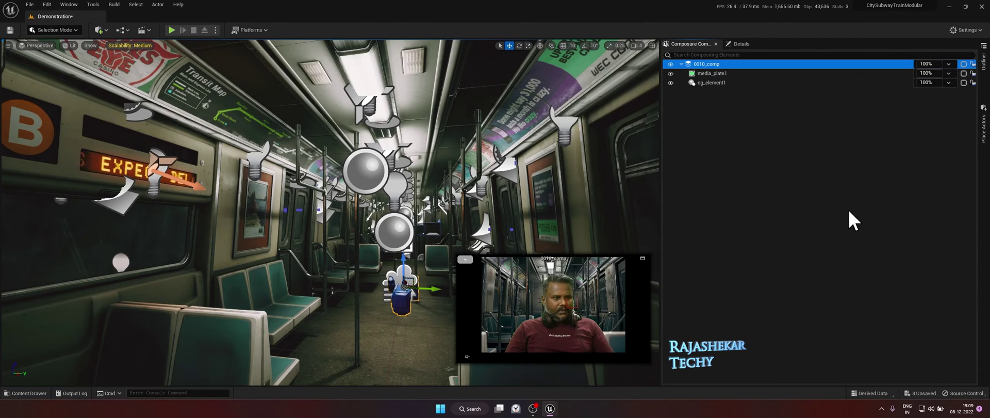
click(697, 73)
click(742, 44)
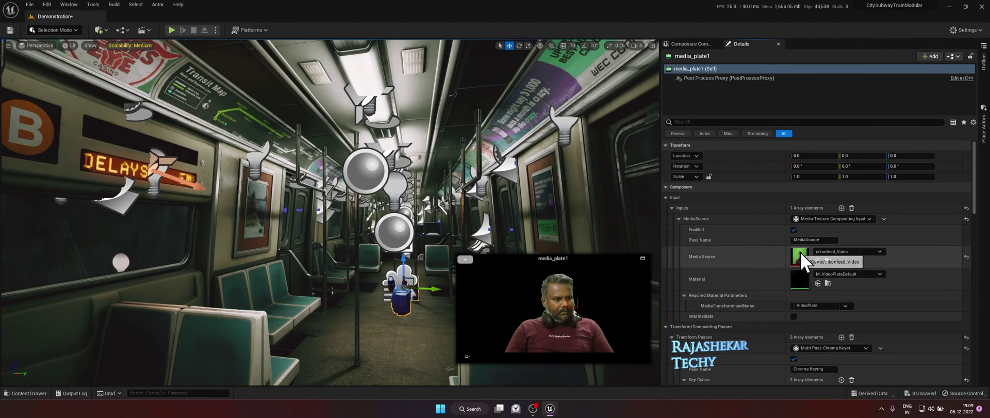
scroll(840, 317, down, 8)
click(642, 258)
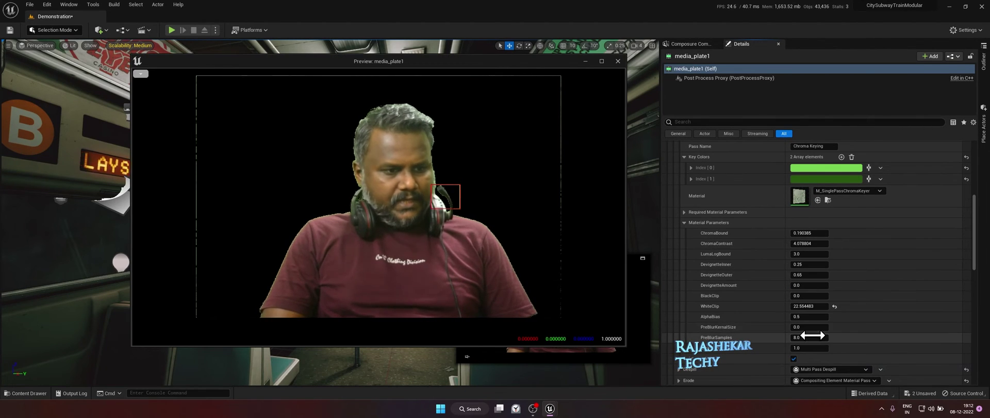
drag(810, 317, 797, 316)
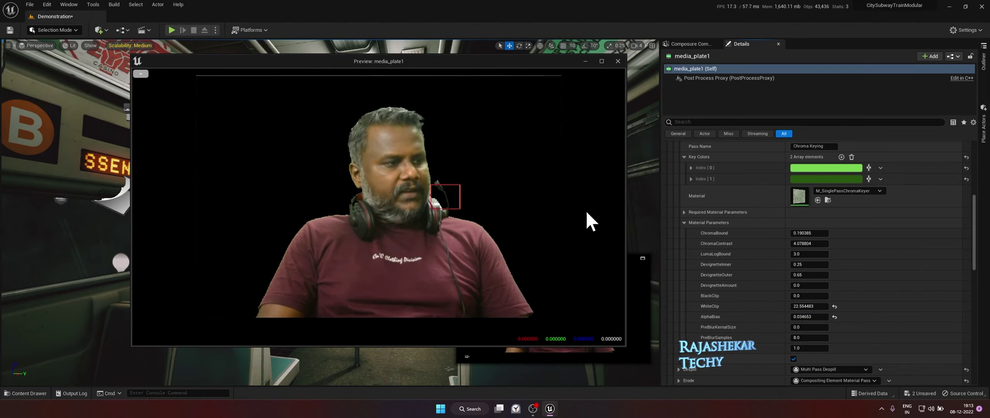
- Close the plate preview and open a live 0010_comp Preview, docked narrow on the right
click(618, 61)
click(688, 44)
click(699, 64)
right_click(699, 64)
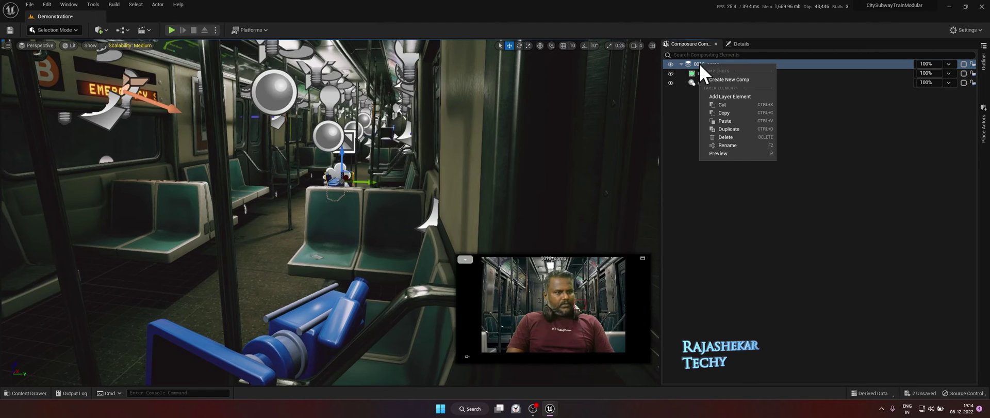
click(718, 153)
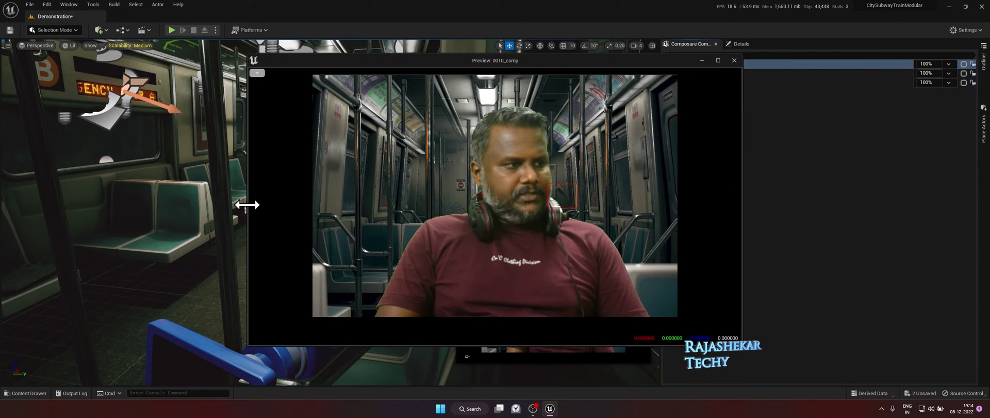
drag(248, 206, 317, 206)
drag(469, 72, 733, 99)
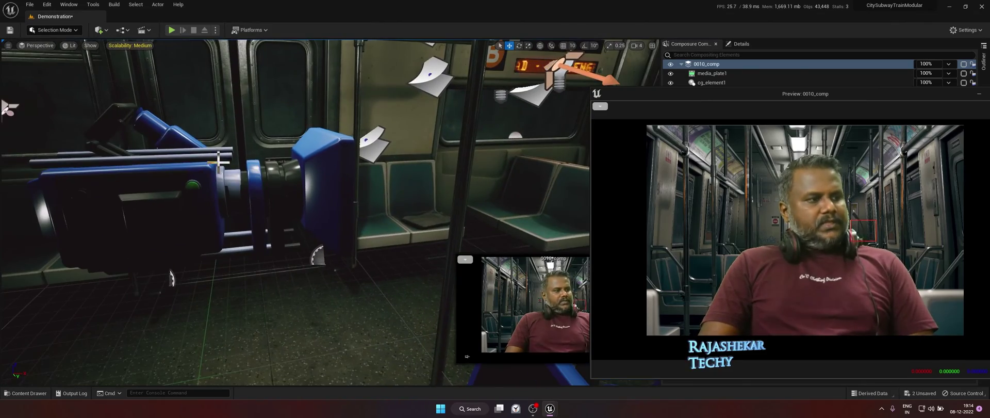
- Select CineCameraActor3 and move it up so the presenter sits before the carriage seats
mouse_move(296, 210)
right_down()
mouse_move(279, 206)
mouse_move(299, 206)
right_up()
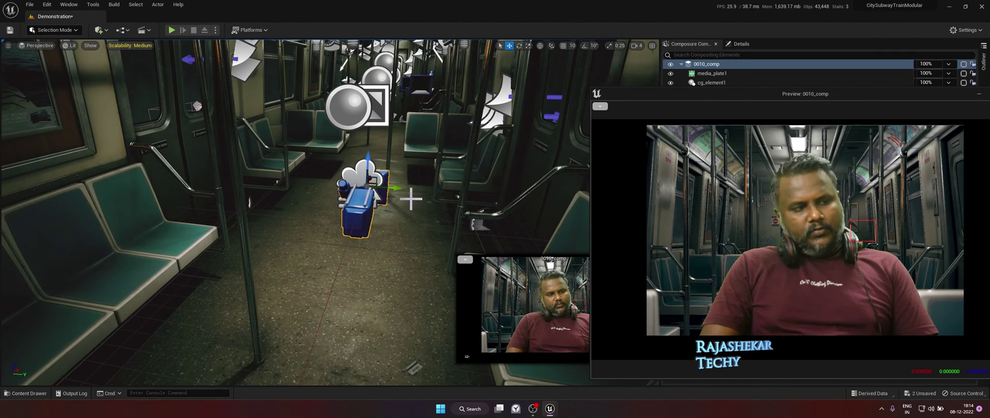
right_drag(297, 210, 297, 227)
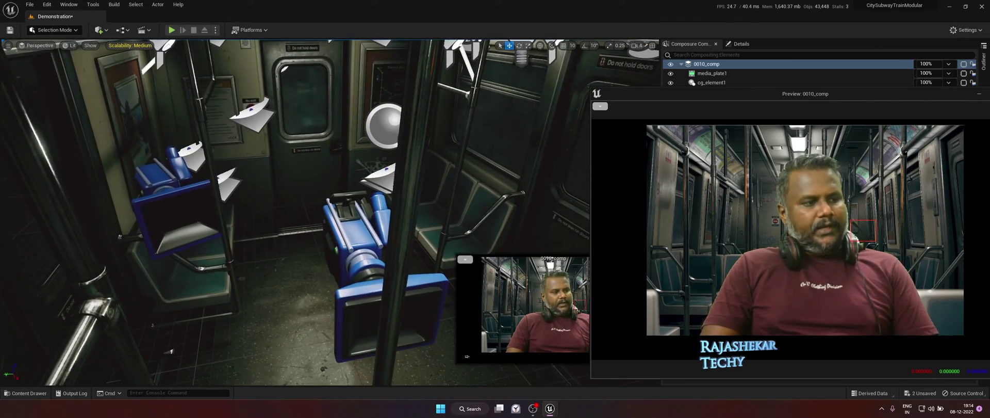
click(351, 198)
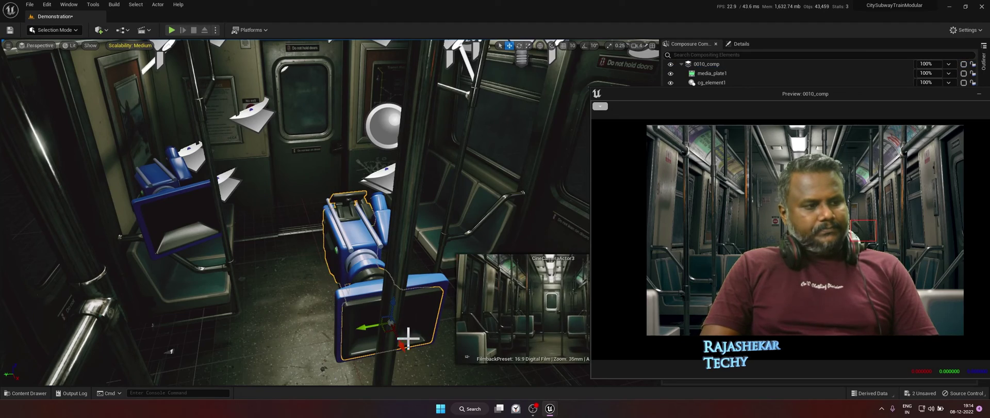
drag(363, 327, 354, 290)
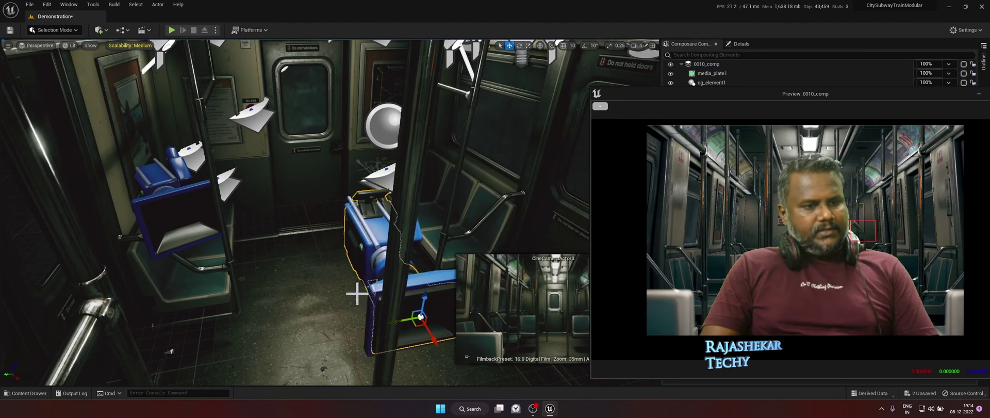
right_drag(354, 290, 346, 283)
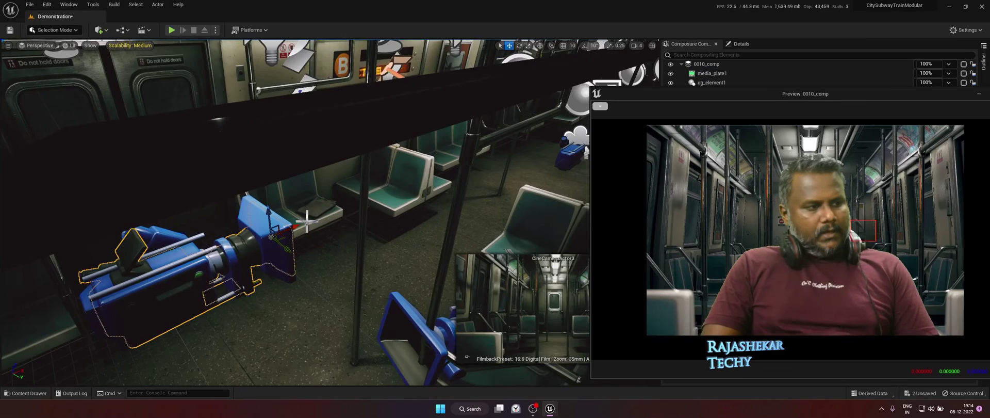
drag(297, 223, 561, 152)
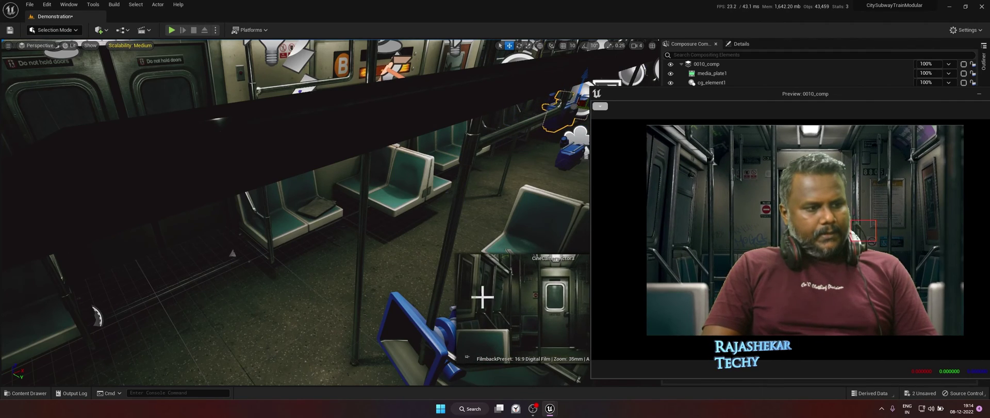
right_drag(232, 253, 330, 250)
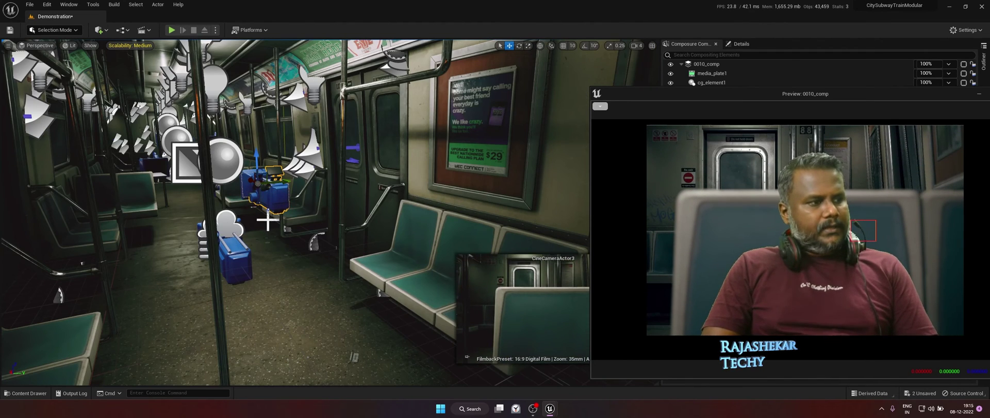
- Set CineCameraActor3's Current Focal Length to 20
click(737, 44)
drag(763, 95, 343, 245)
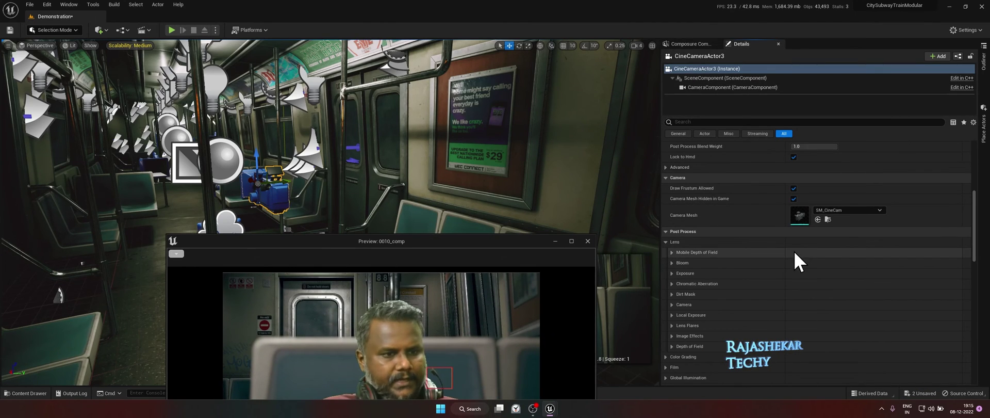
scroll(724, 262, up, 6)
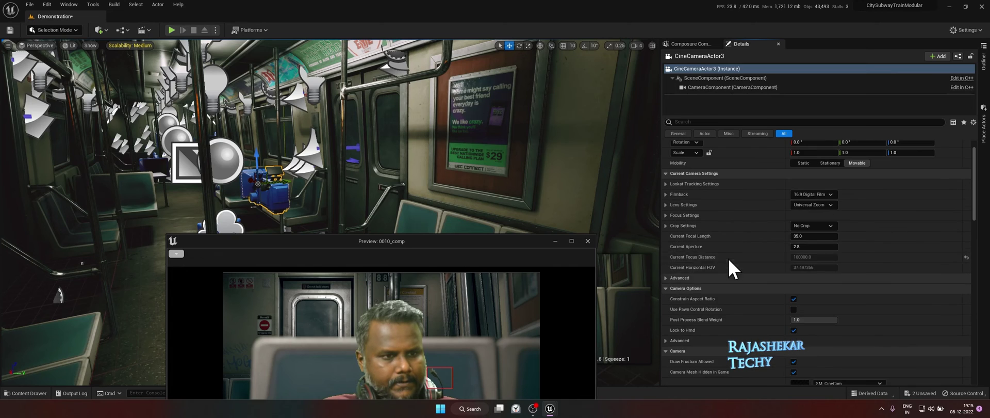
click(821, 236)
text(20)
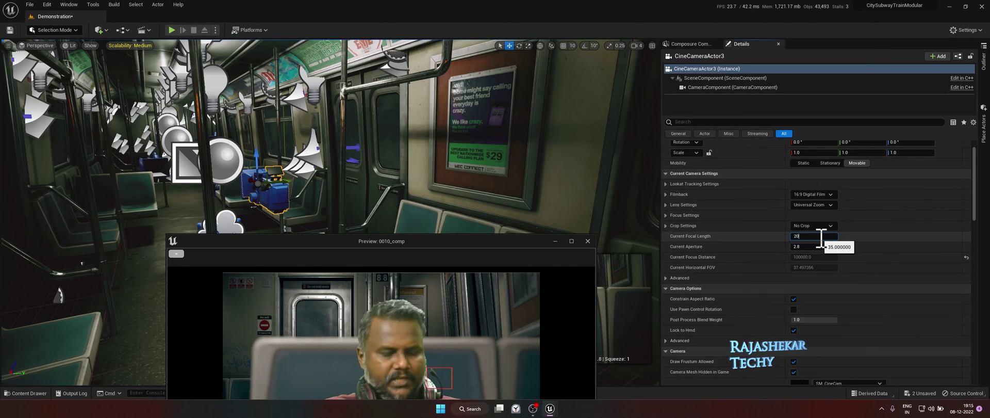
key(Return)
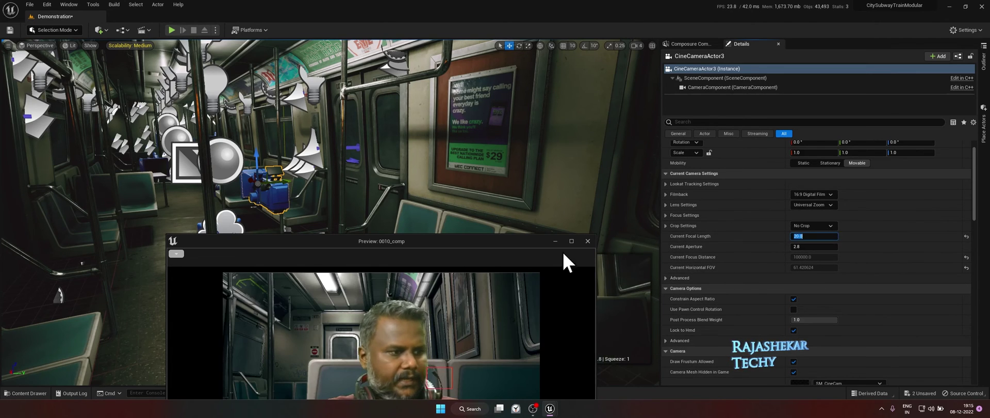
- Nudge the camera to reframe the shot and switch to Game View with G
drag(478, 246, 884, 106)
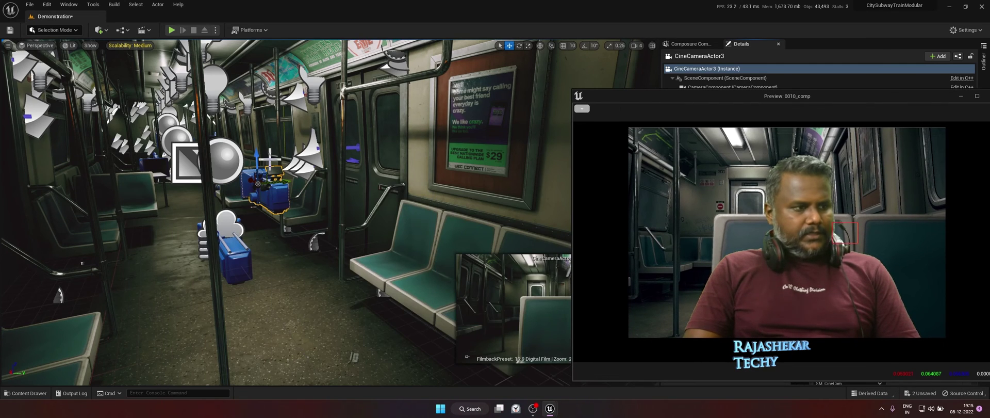
drag(269, 160, 284, 173)
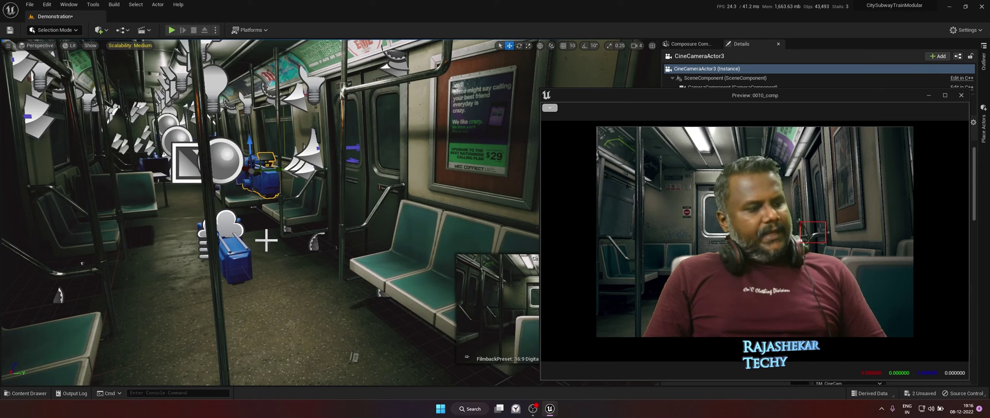
key(g)
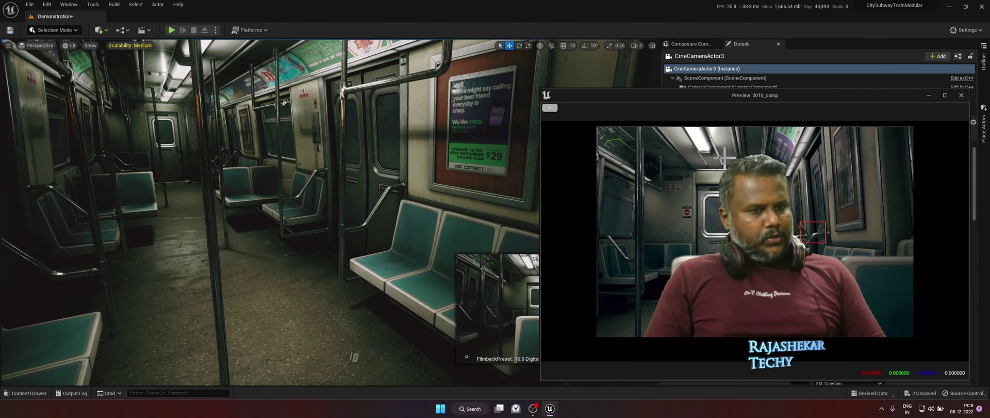
- Place a Sphere from the Shapes list into the subway car and raise it
click(983, 128)
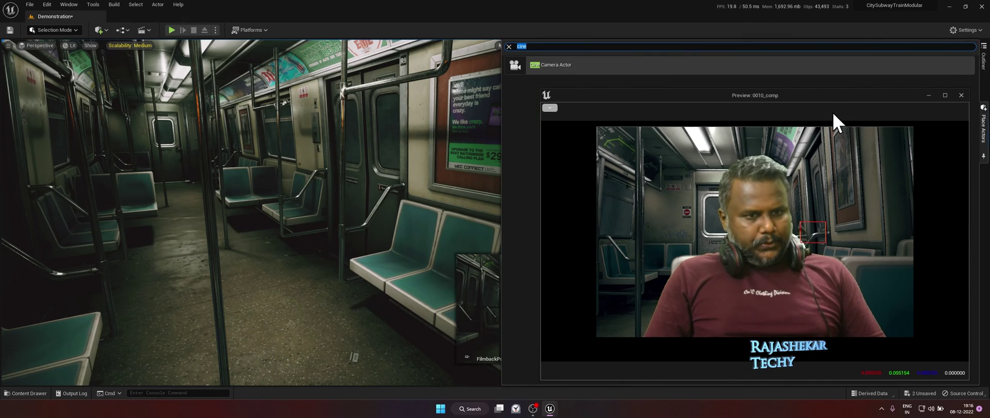
drag(833, 96, 729, 183)
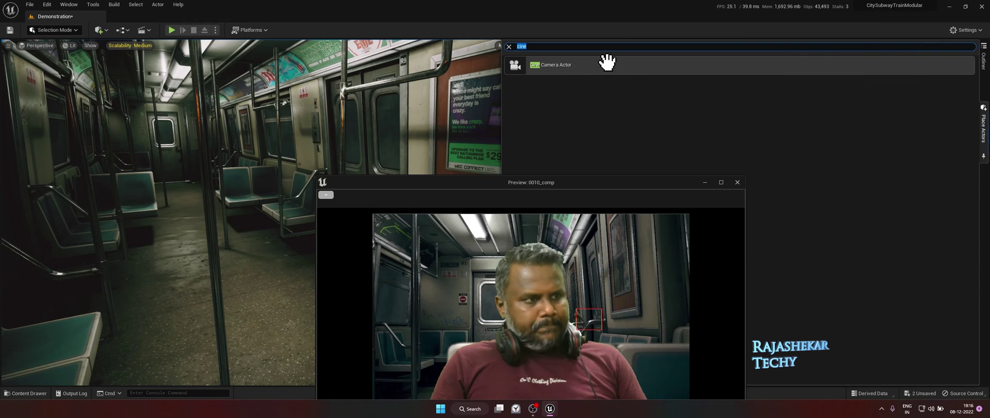
key(BackSpace)
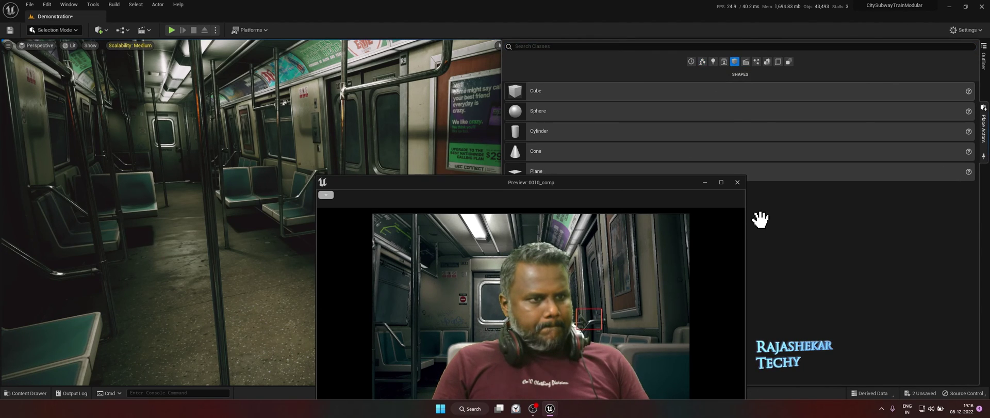
drag(541, 115, 186, 193)
drag(184, 164, 180, 123)
- Position the sphere behind the presenter near the flag, checking the 0010_comp preview
drag(437, 191, 651, 83)
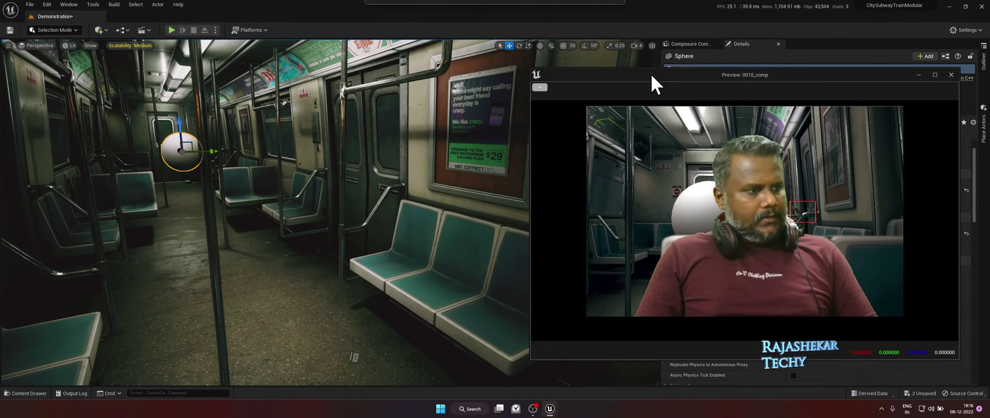
right_drag(173, 158, 48, 160)
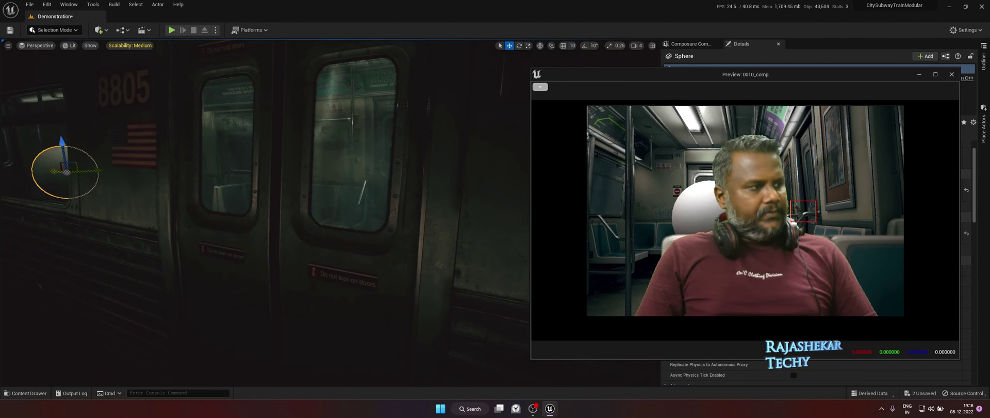
mouse_move(66, 171)
mouse_down()
mouse_move(206, 167)
mouse_move(72, 172)
mouse_up()
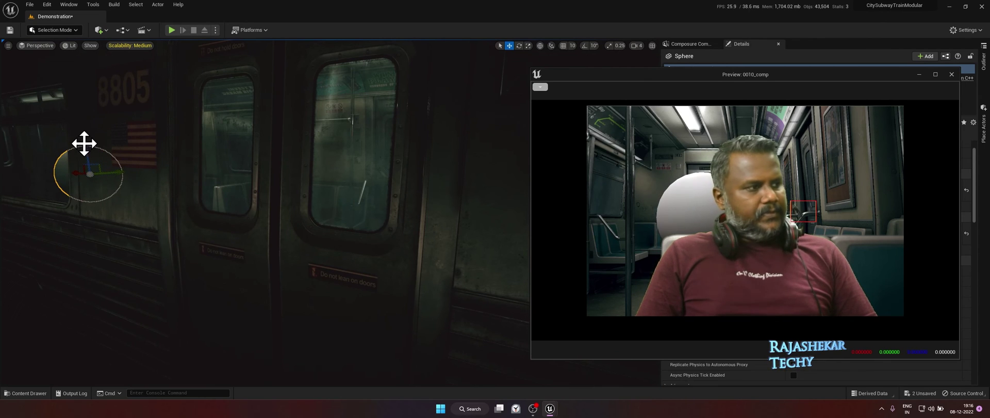
drag(84, 143, 91, 153)
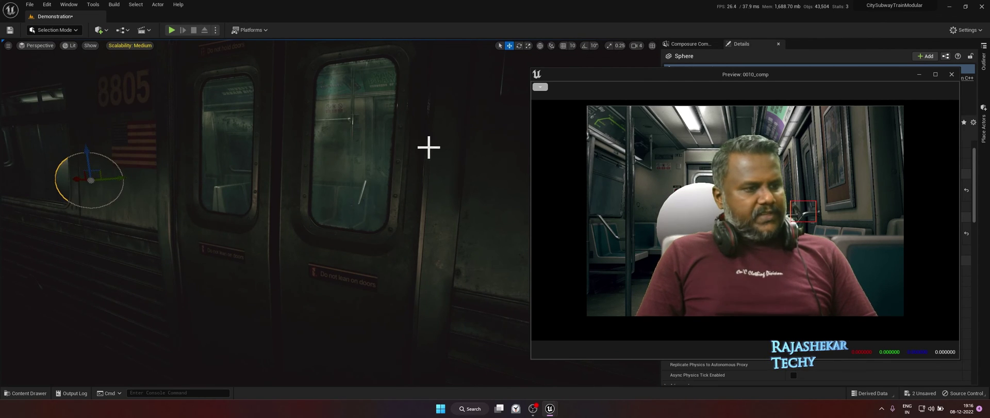
right_drag(429, 147, 480, 153)
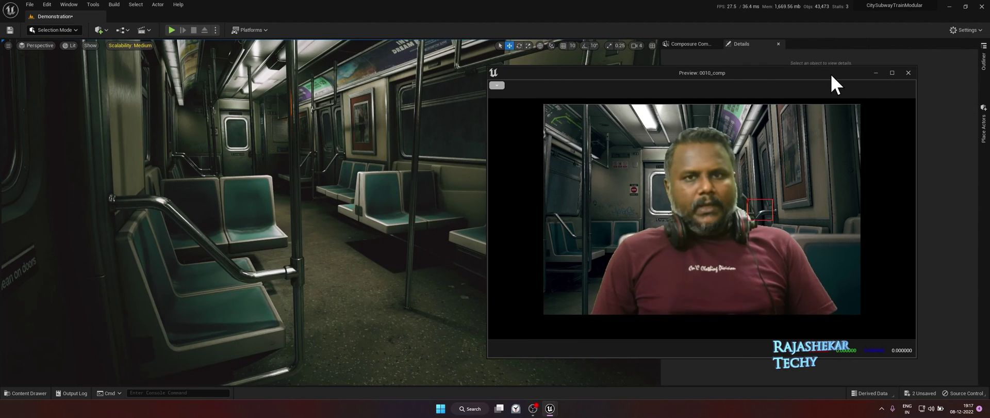